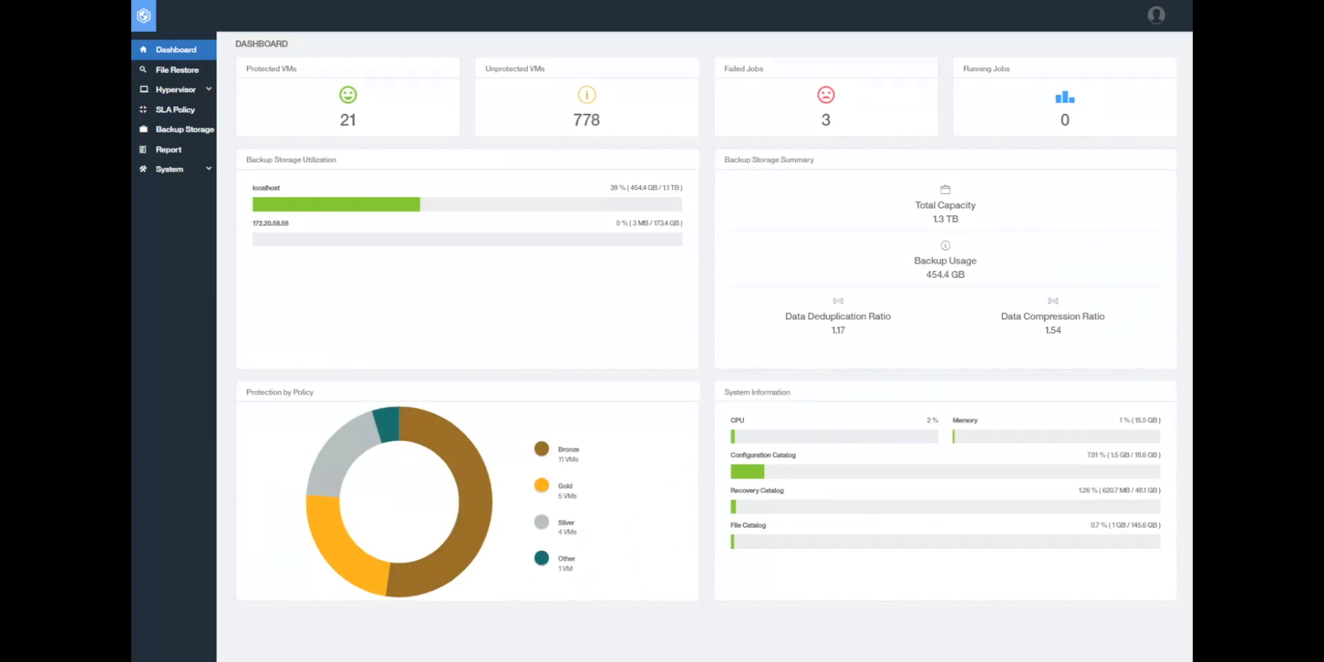
# - Review the Gold SLA policy's retention, frequency and target site settings, and check the backup storage list
pyautogui.click(159, 114)
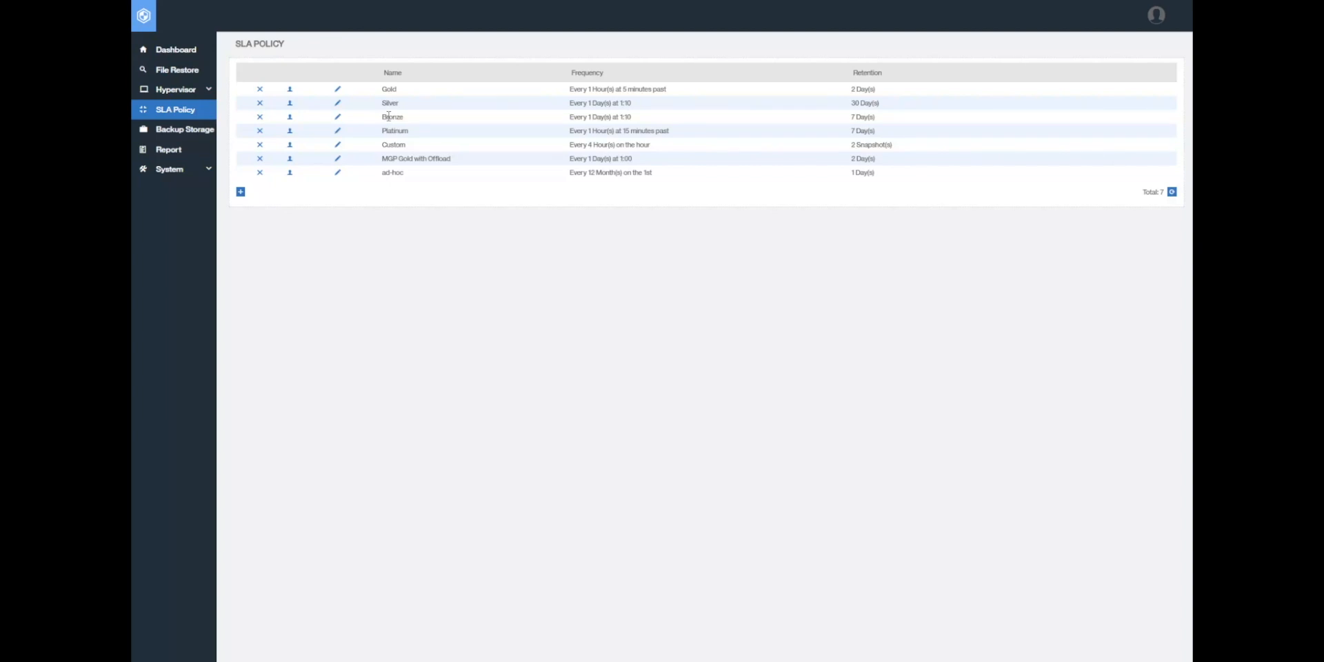
pyautogui.click(338, 91)
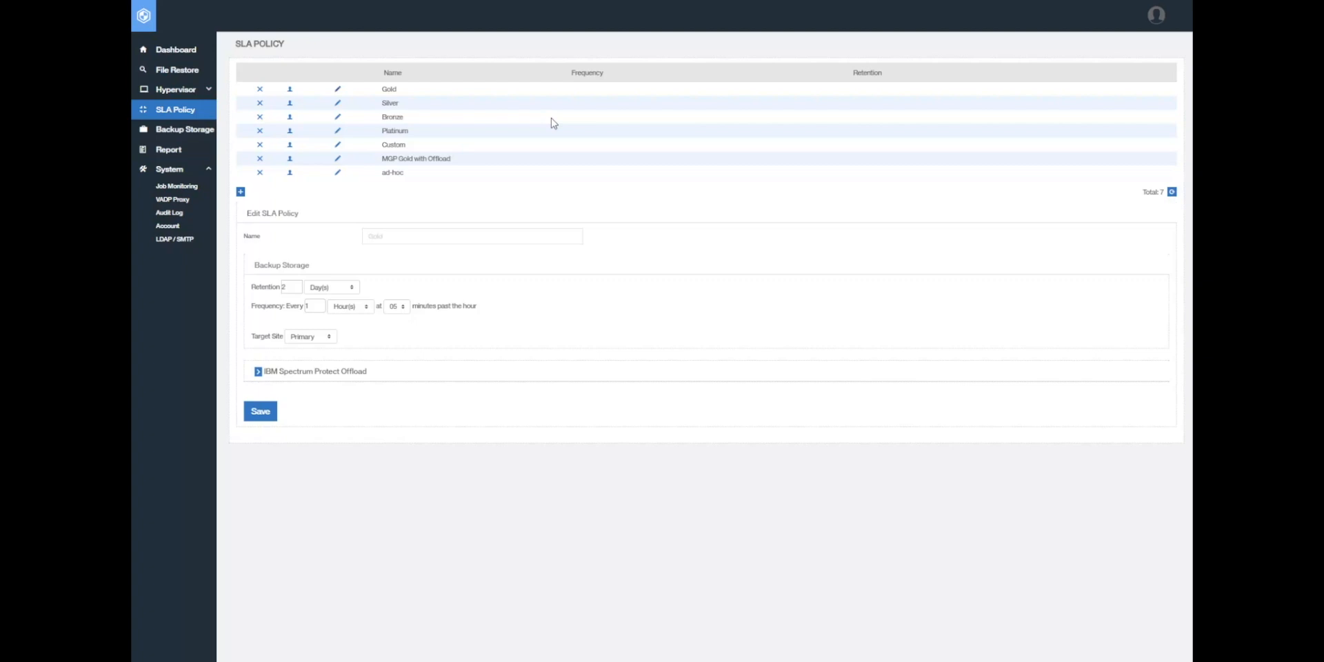
pyautogui.click(189, 130)
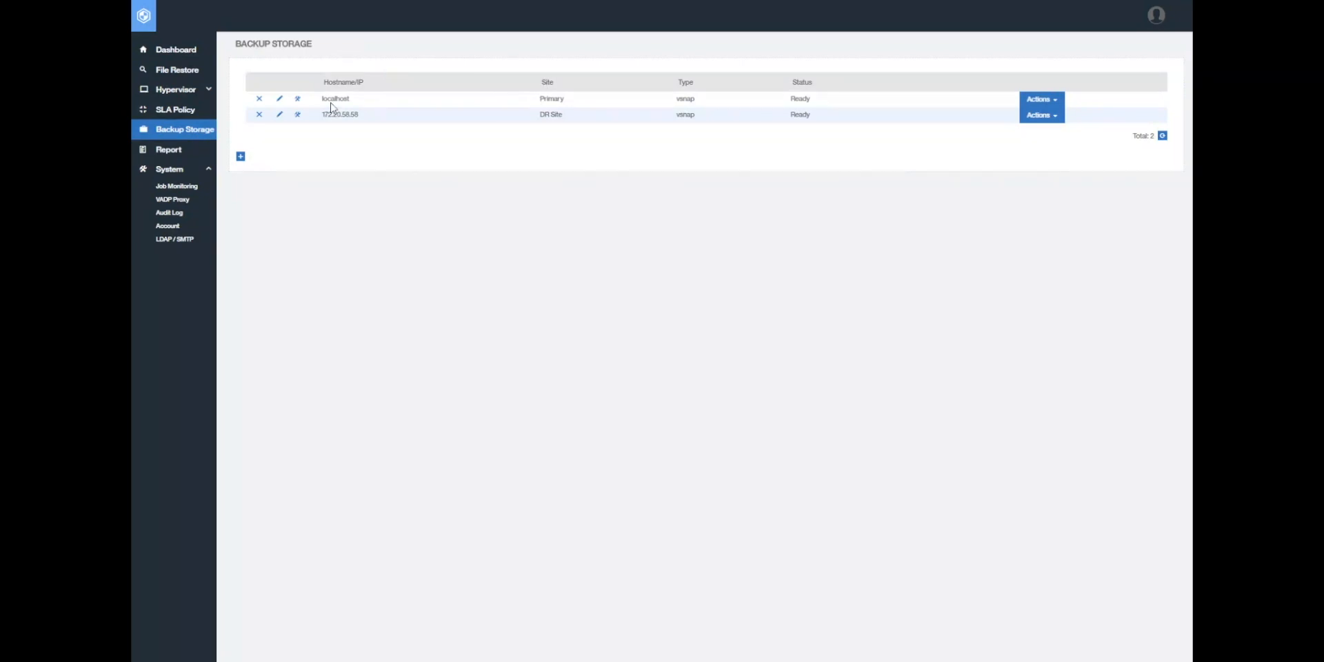
pyautogui.click(195, 112)
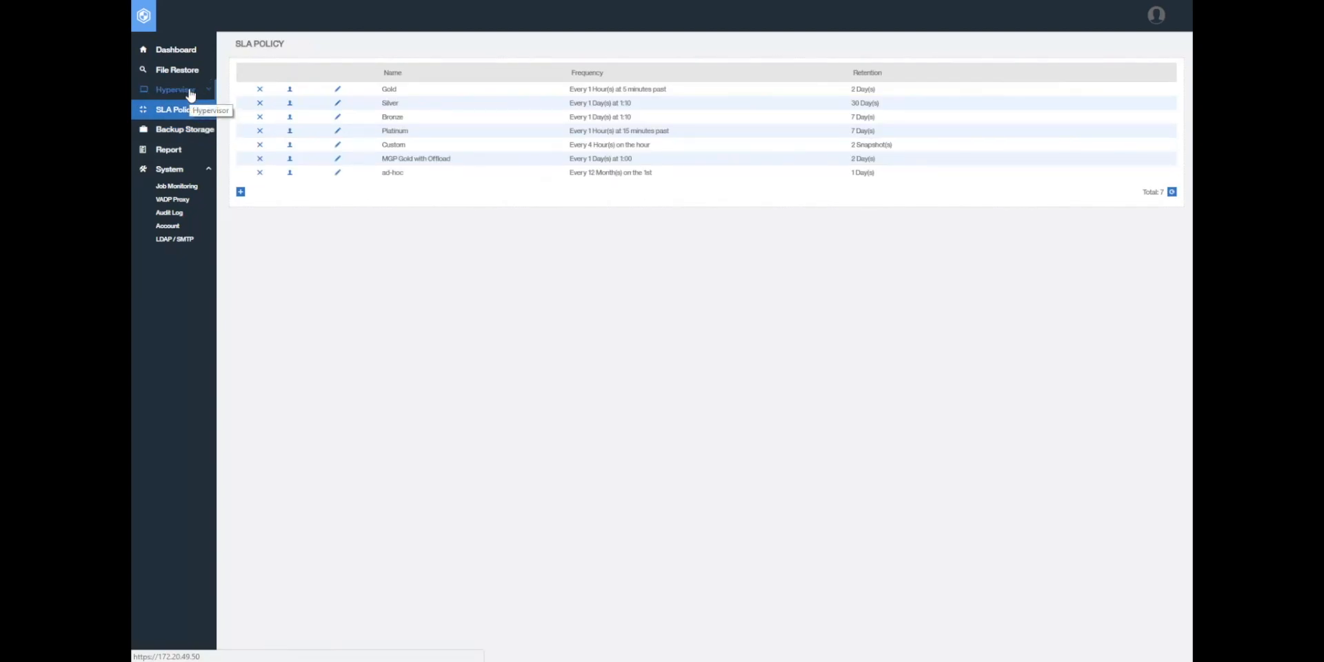
# - Open the VMware backup page and bring up a blank vCenter properties form in the vCenter management area
pyautogui.click(189, 89)
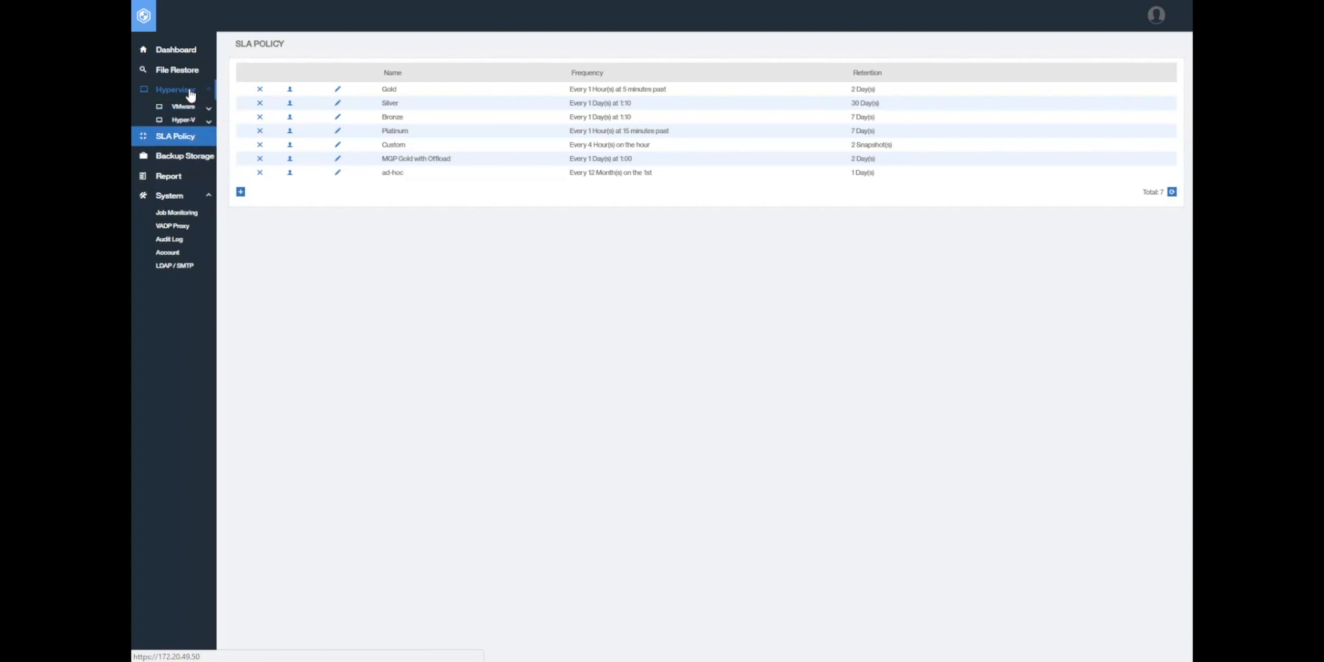
pyautogui.click(193, 106)
pyautogui.click(183, 120)
pyautogui.click(262, 68)
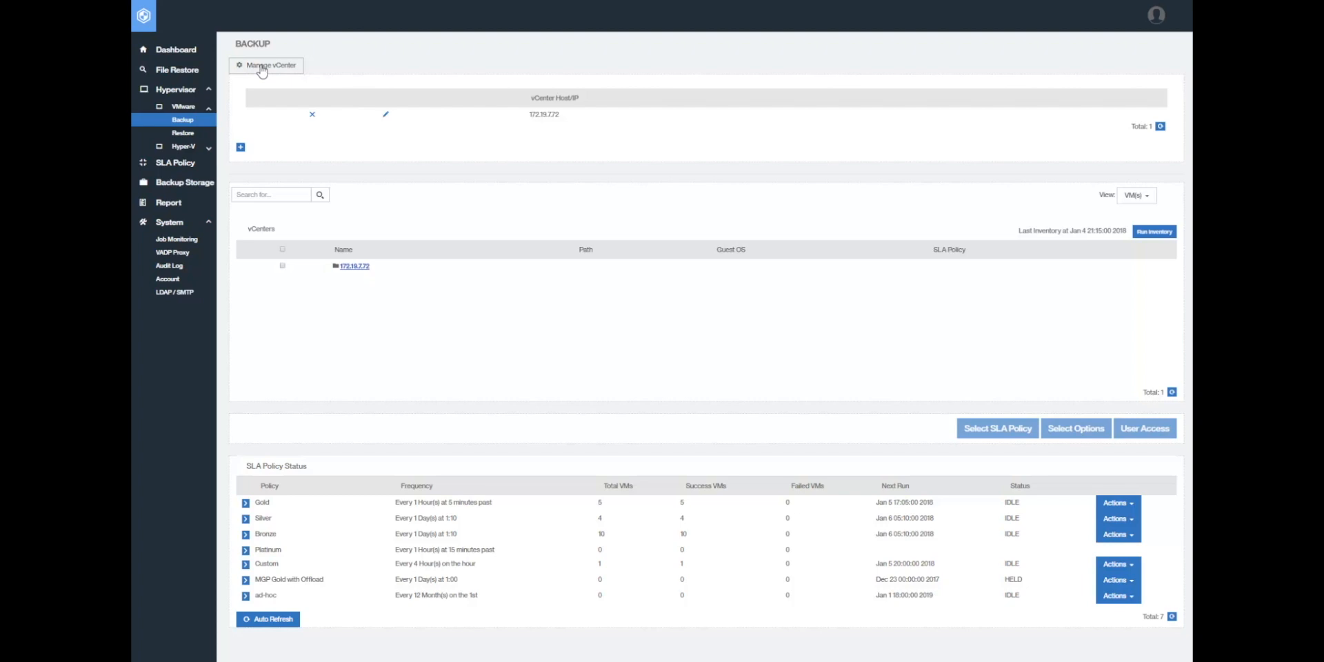
pyautogui.click(241, 149)
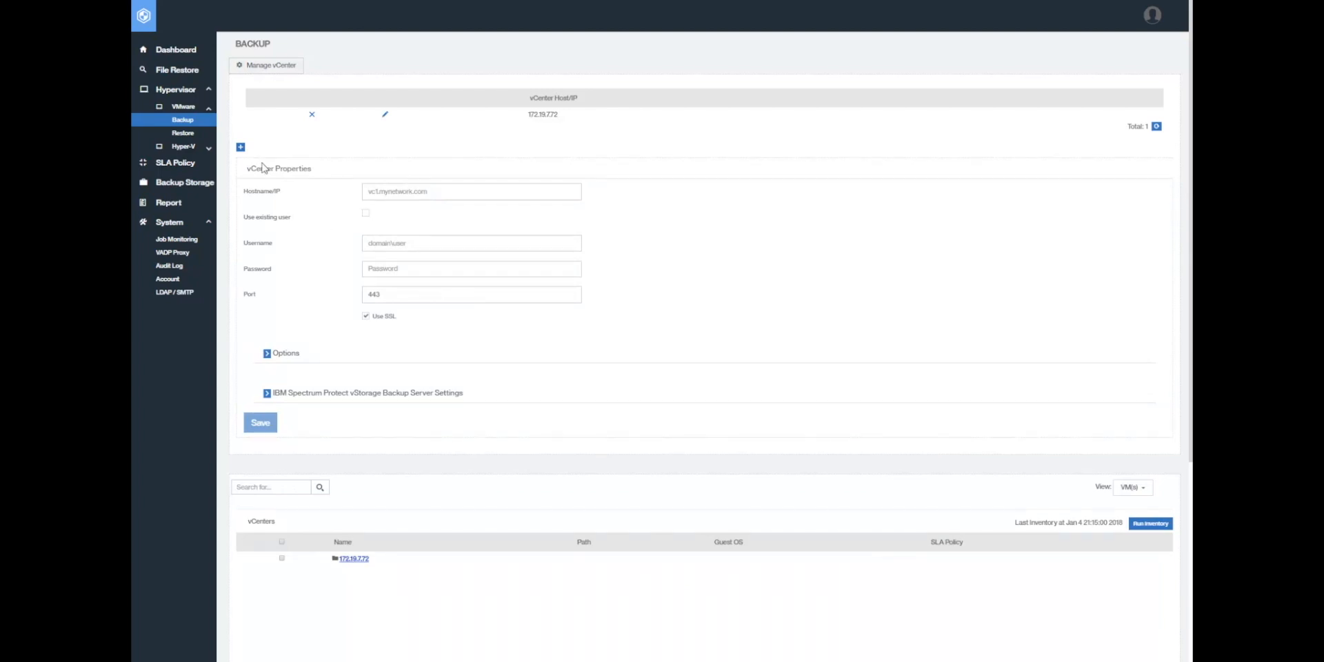
pyautogui.click(434, 191)
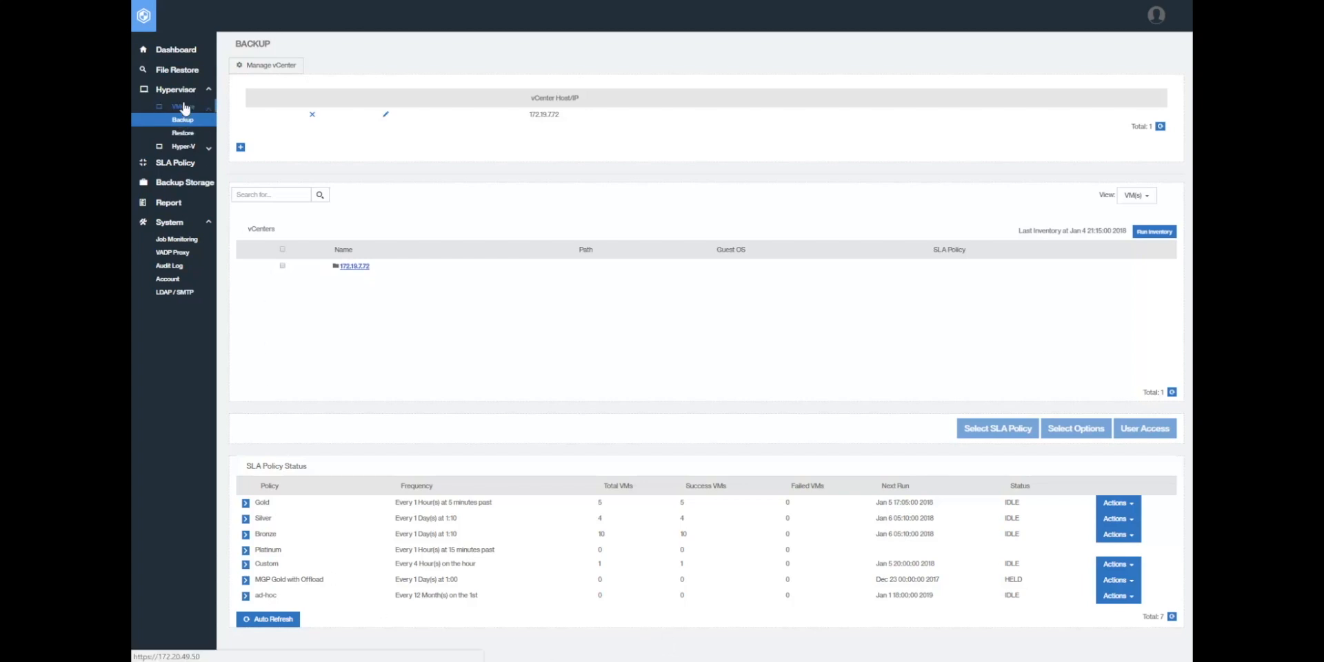
# - Assign the Gold SLA policy to ADServer01 and API Demo Windows in vCenter 172.19.7.72 and save
pyautogui.click(354, 269)
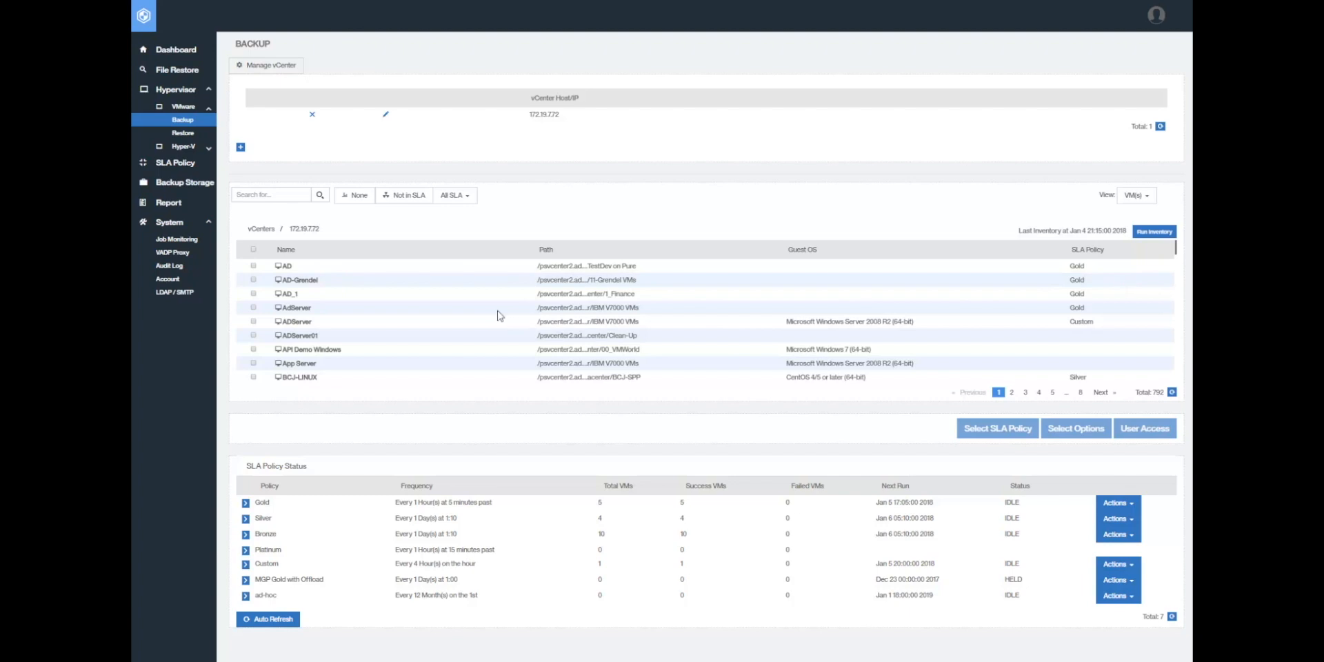
pyautogui.click(253, 336)
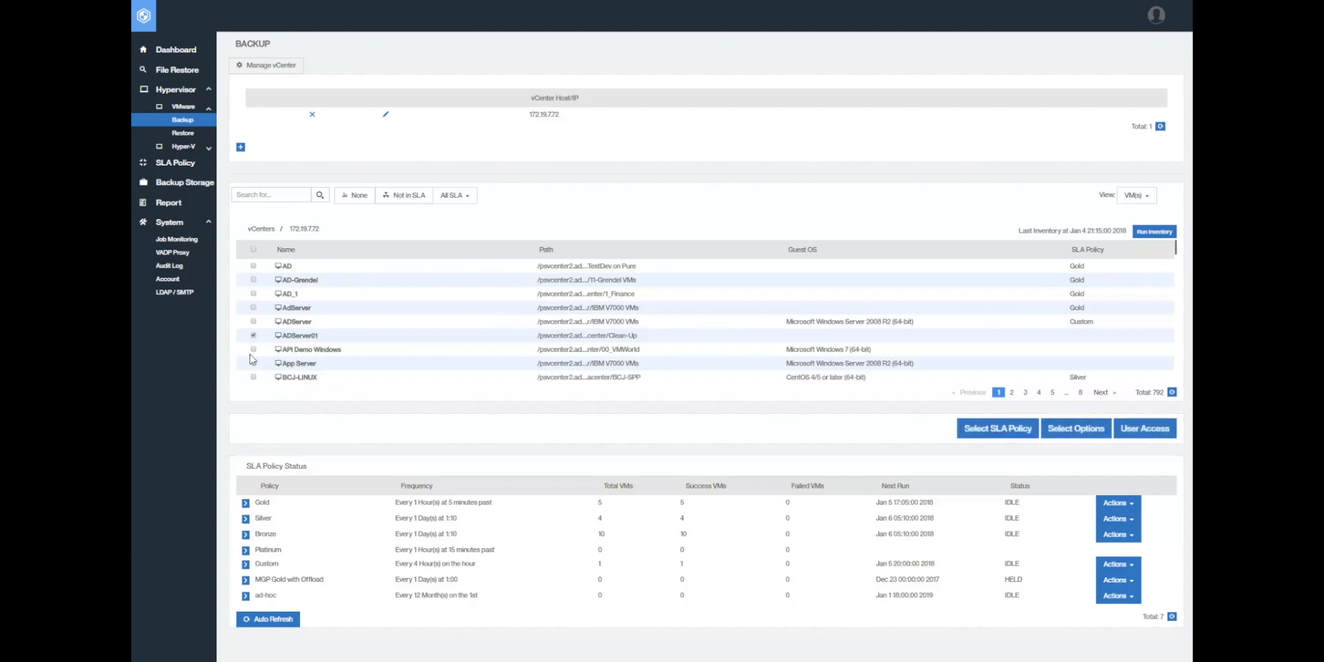
pyautogui.click(254, 350)
pyautogui.click(1000, 434)
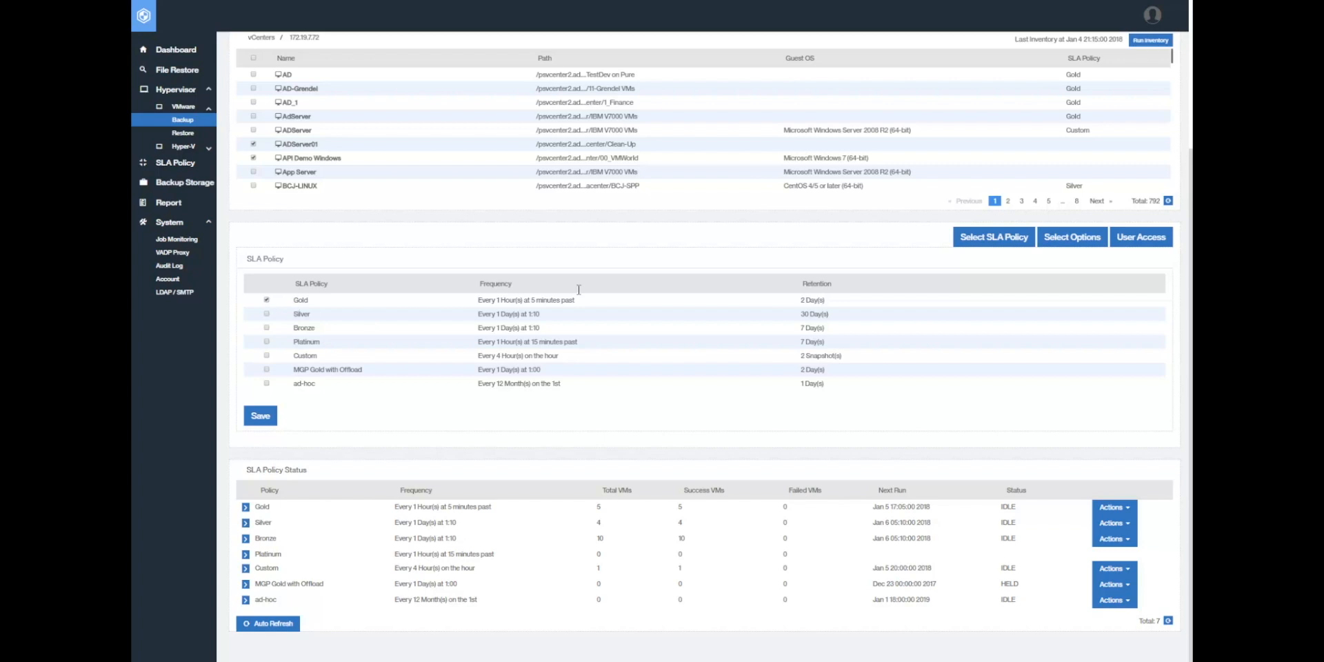
pyautogui.click(260, 418)
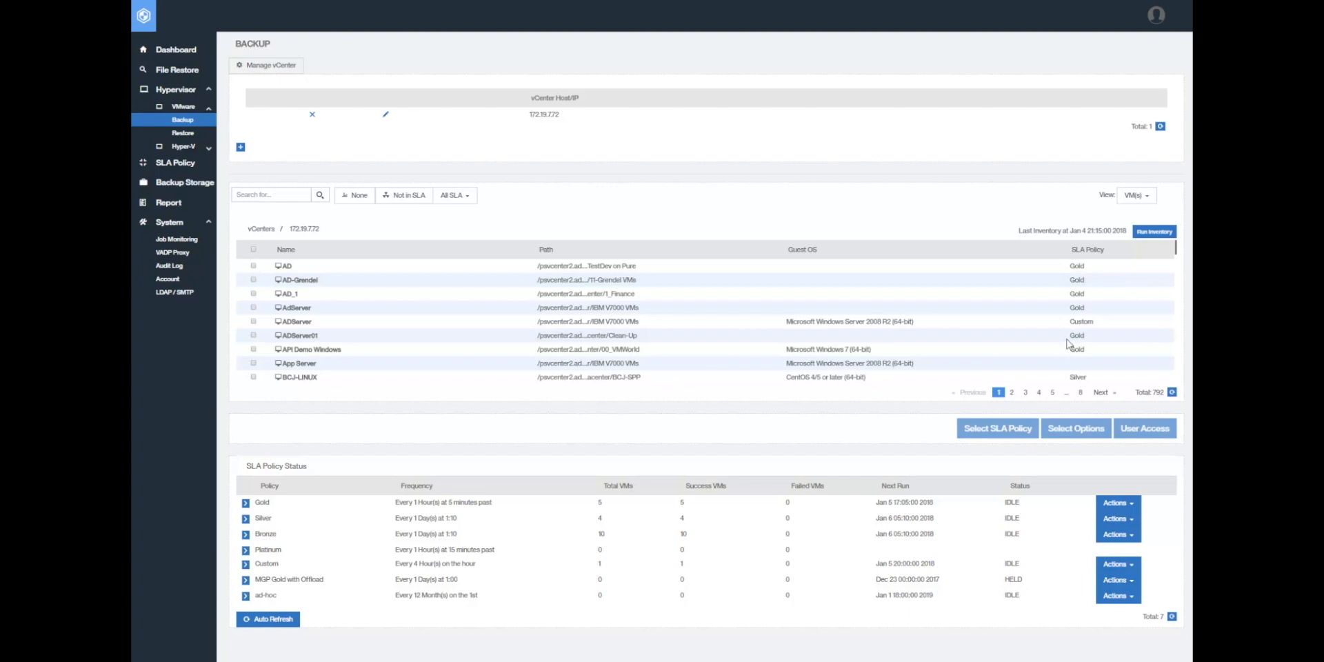
# - Remove the Gold SLA policy from ADServer01 and API Demo Windows and save the change
pyautogui.click(253, 336)
pyautogui.click(253, 349)
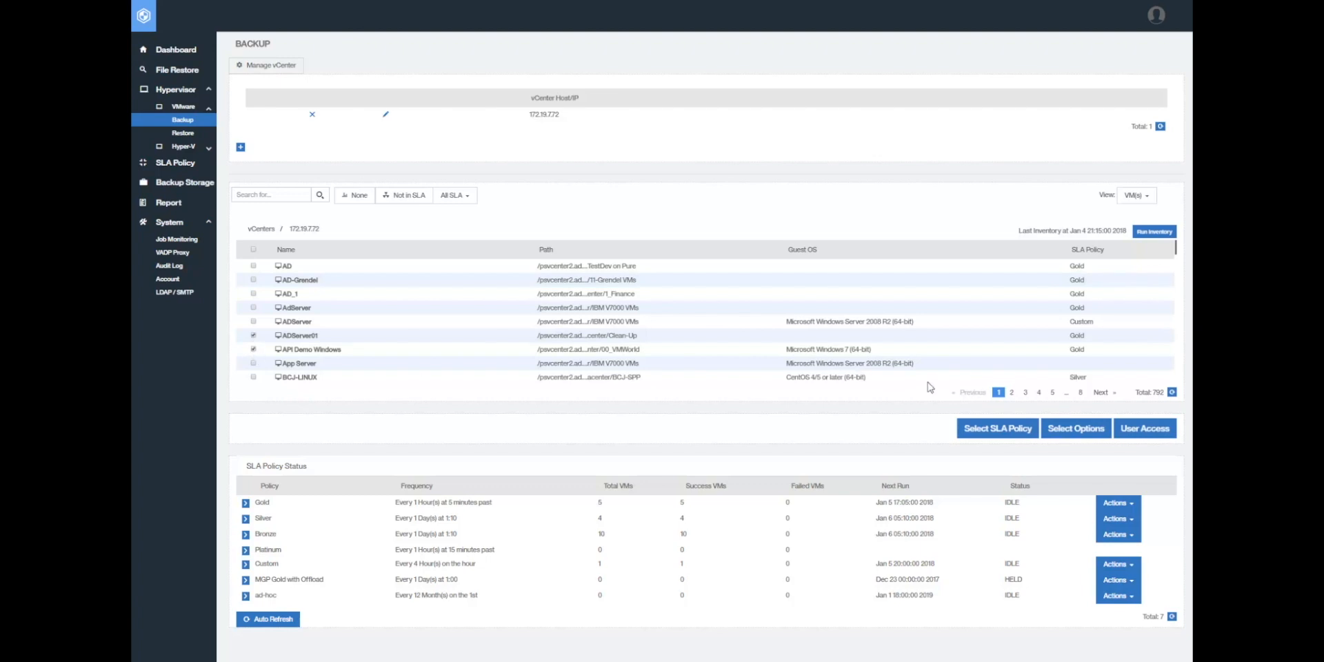
pyautogui.click(983, 428)
pyautogui.scroll(-3, 984, 431)
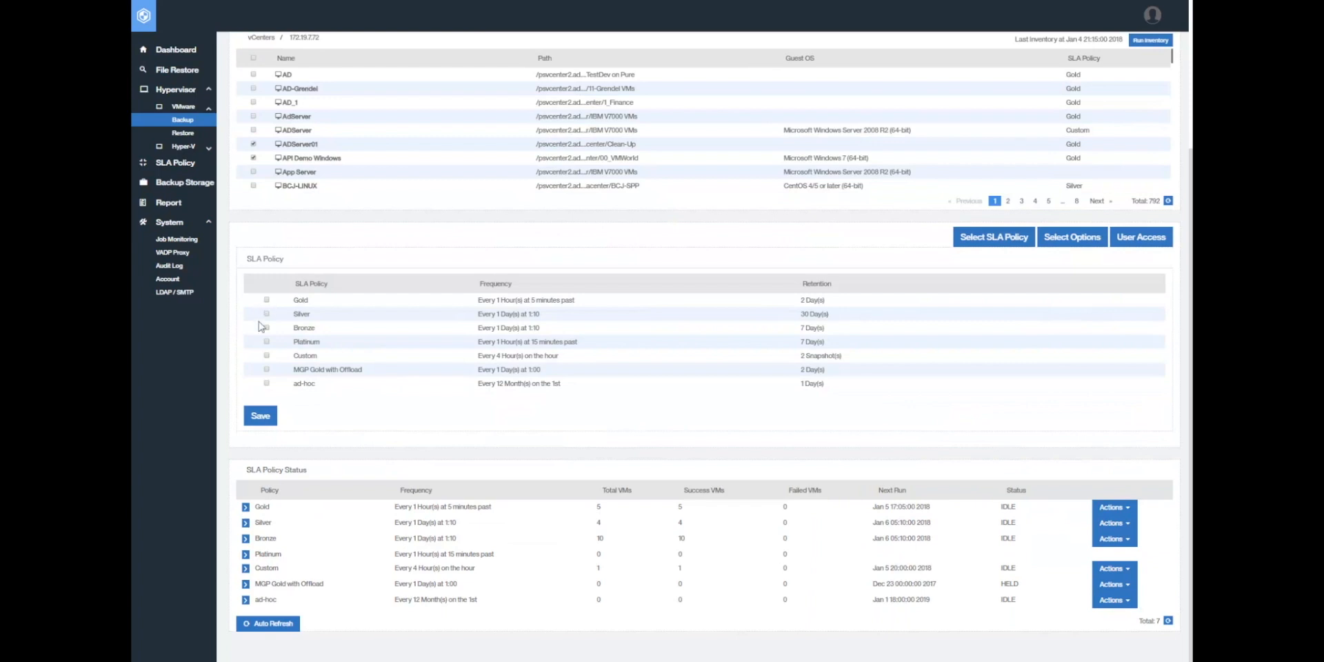
pyautogui.click(260, 416)
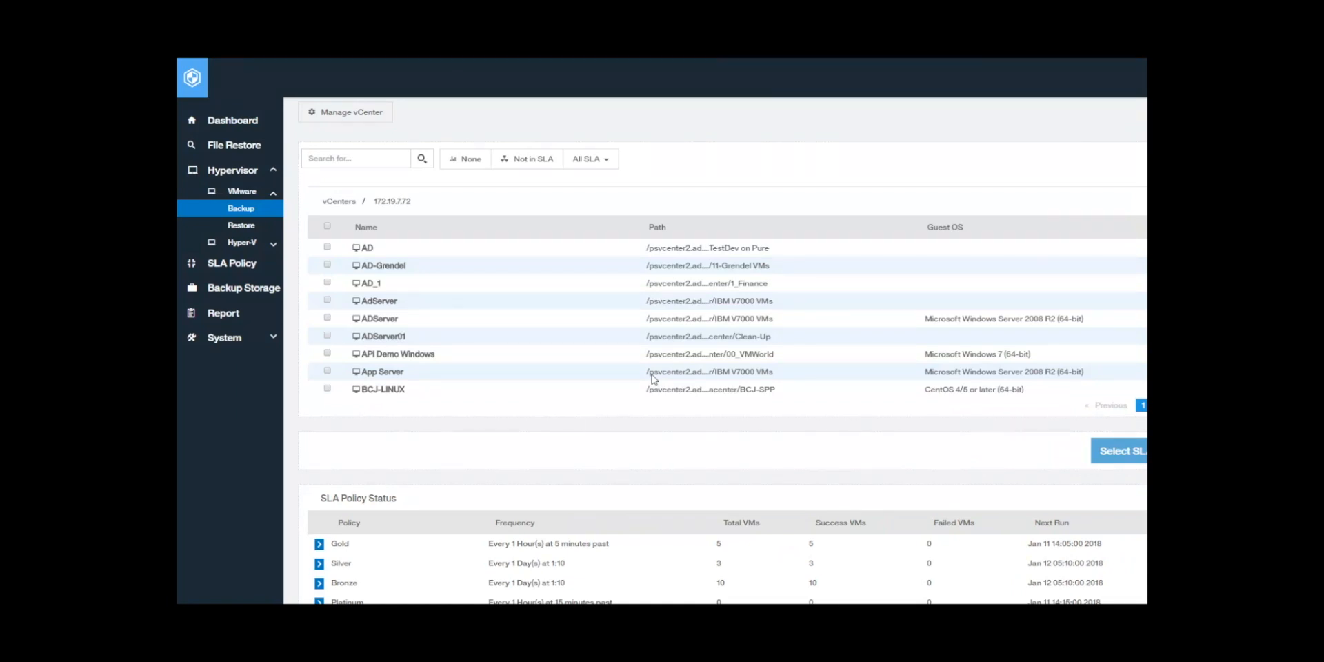
# - Assign the Gold, Silver and Bronze SLA policies to the AD and AD-Grendel virtual machines and save
pyautogui.click(326, 247)
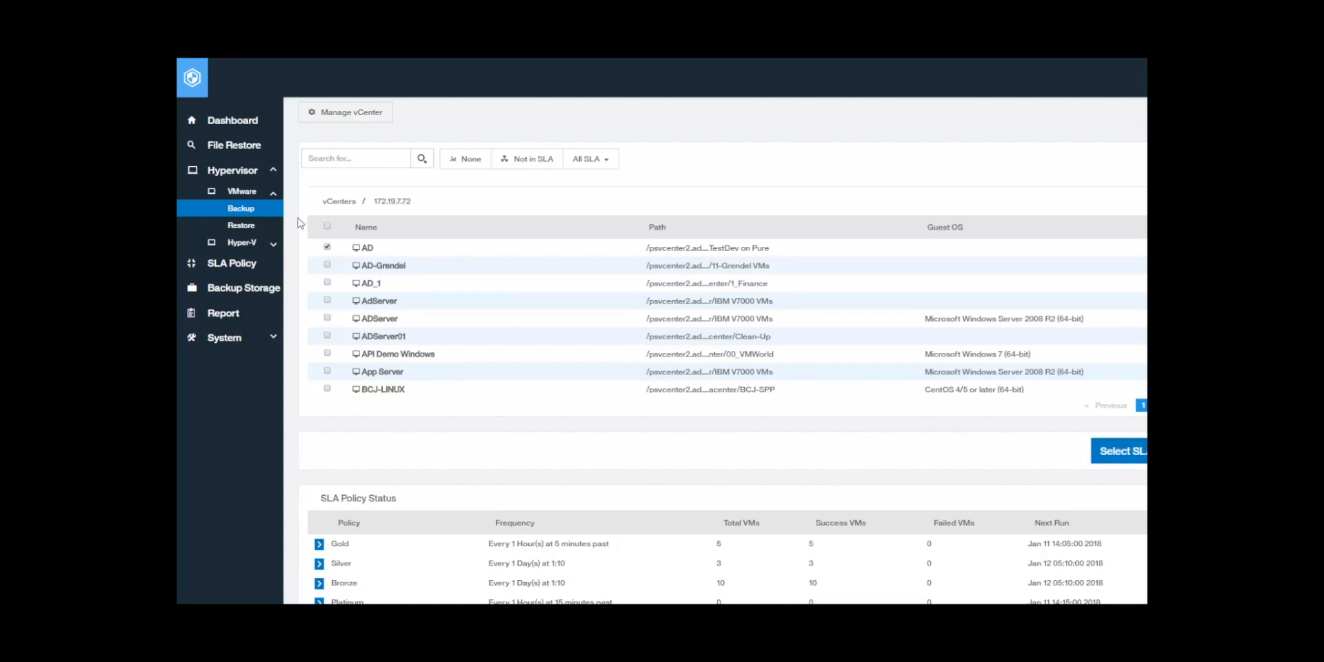
pyautogui.click(326, 264)
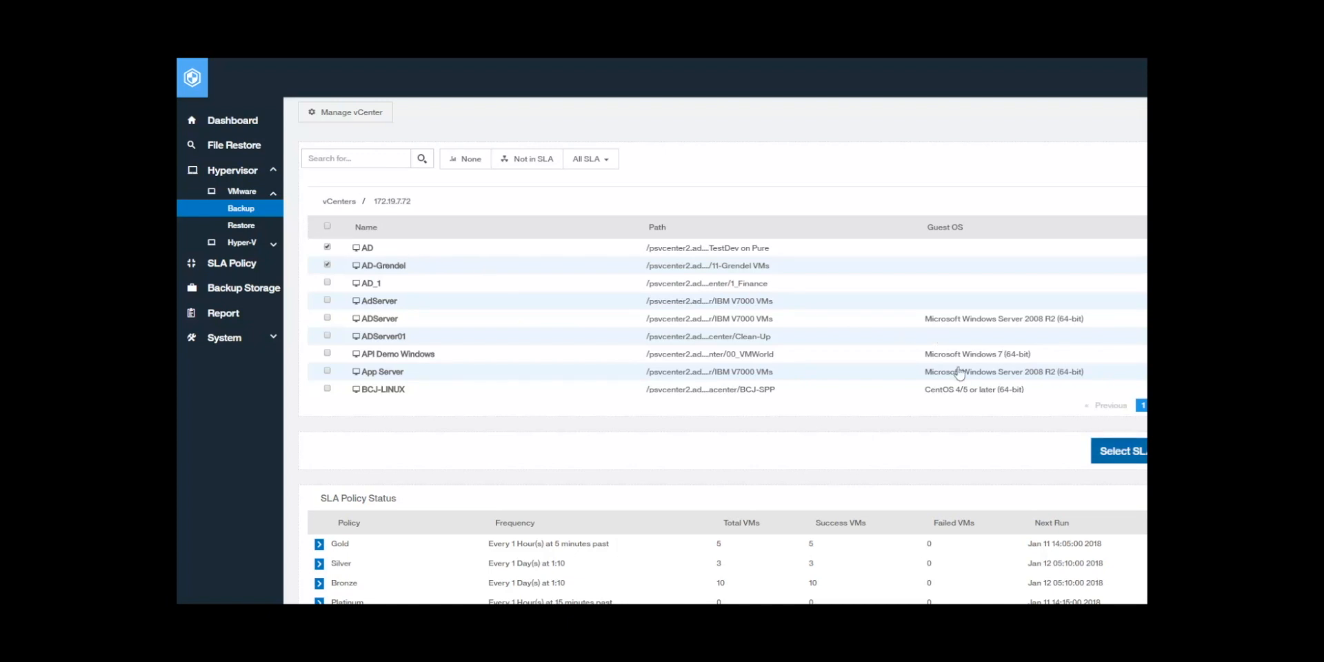
pyautogui.click(1120, 451)
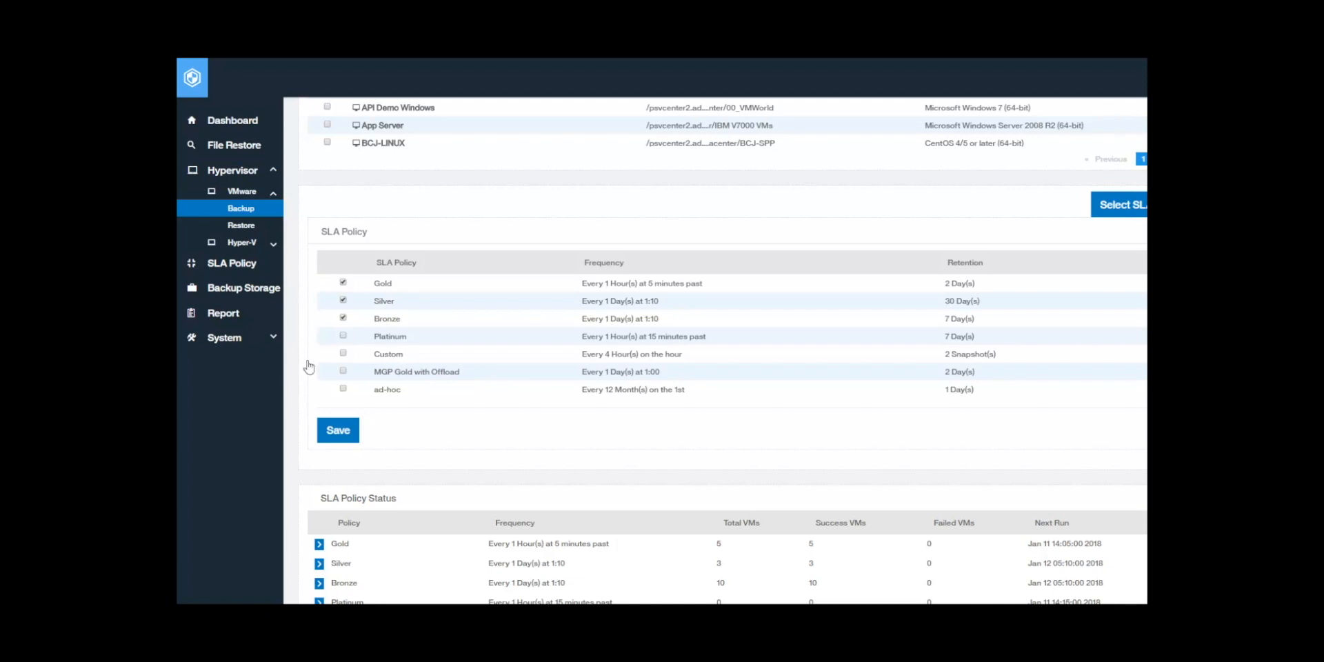
pyautogui.click(337, 431)
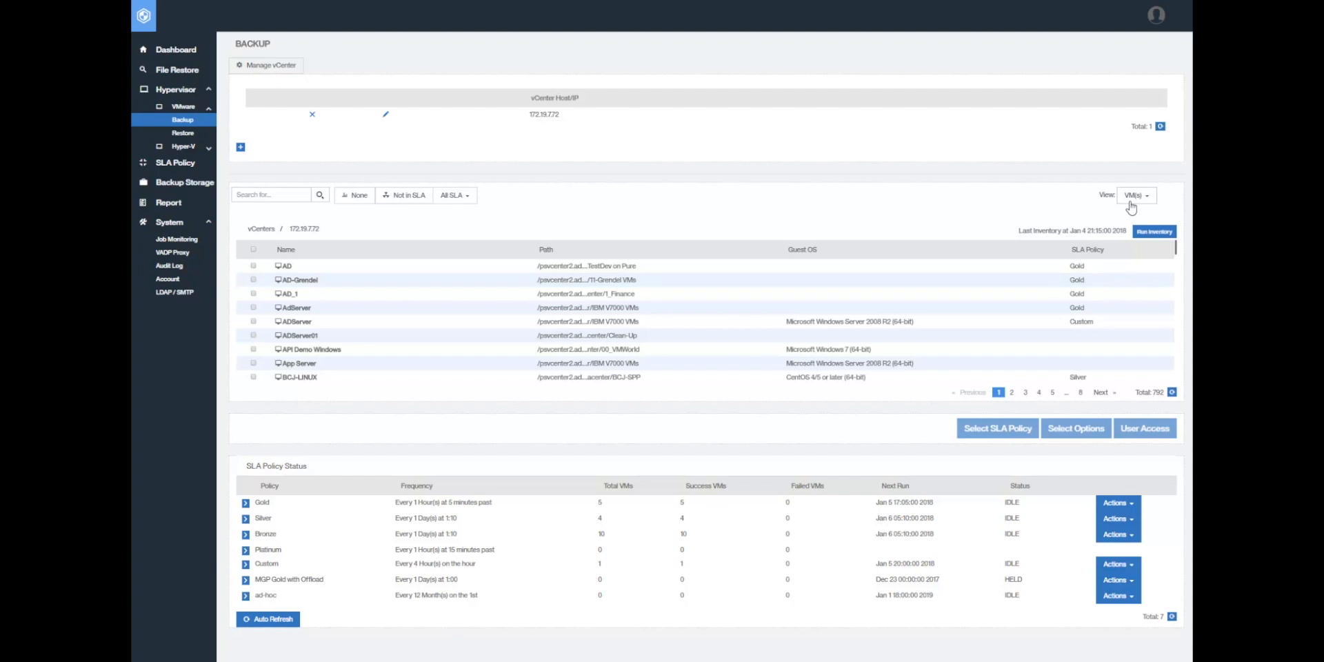
# - Browse the inventory by VMs and Templates down to the folders of PS_SE-Datacenter and mark the 2_Marketing folder
pyautogui.click(1125, 199)
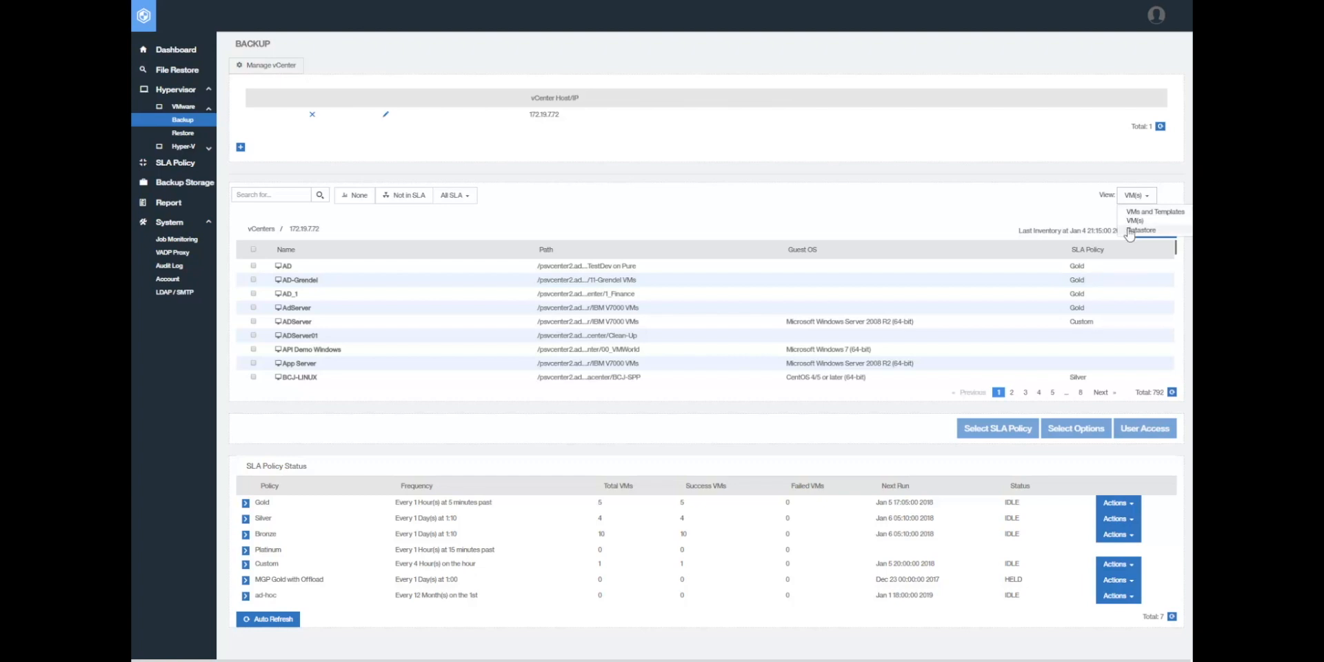
pyautogui.click(1133, 215)
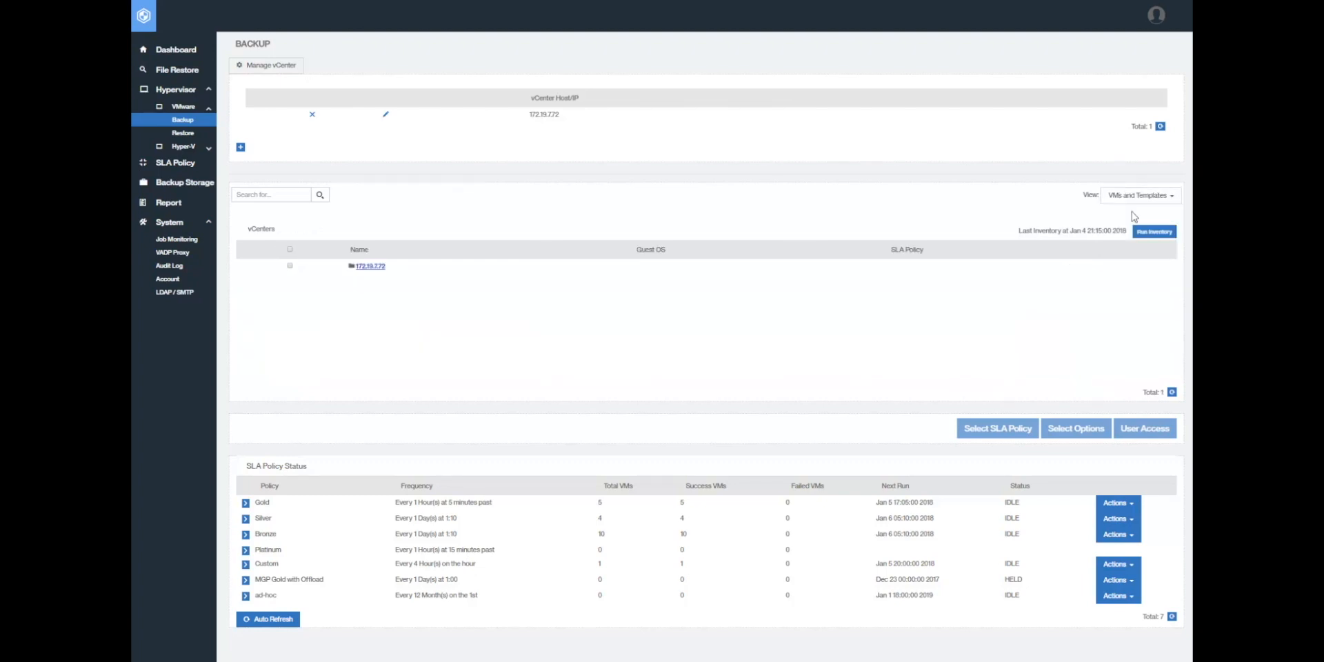
pyautogui.click(375, 269)
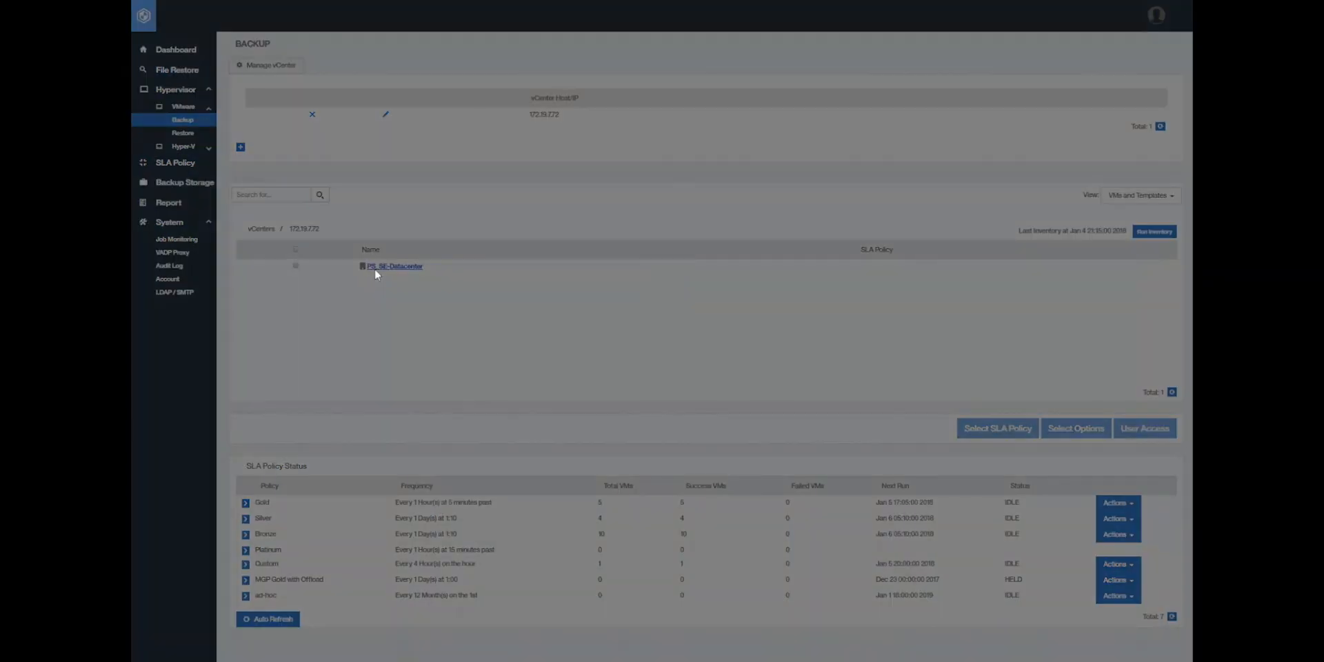
pyautogui.click(399, 267)
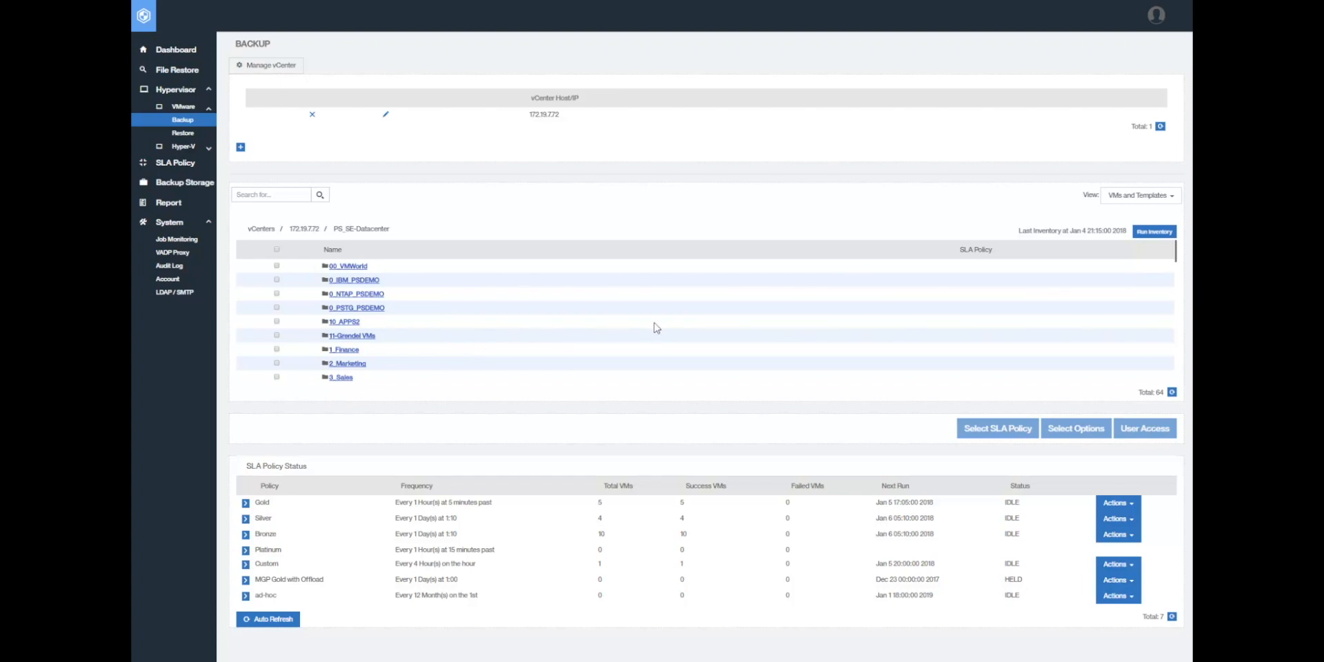
pyautogui.click(277, 363)
# - Switch the inventory to the Datastore view and open vCenter 172.19.7.72
pyautogui.click(1159, 200)
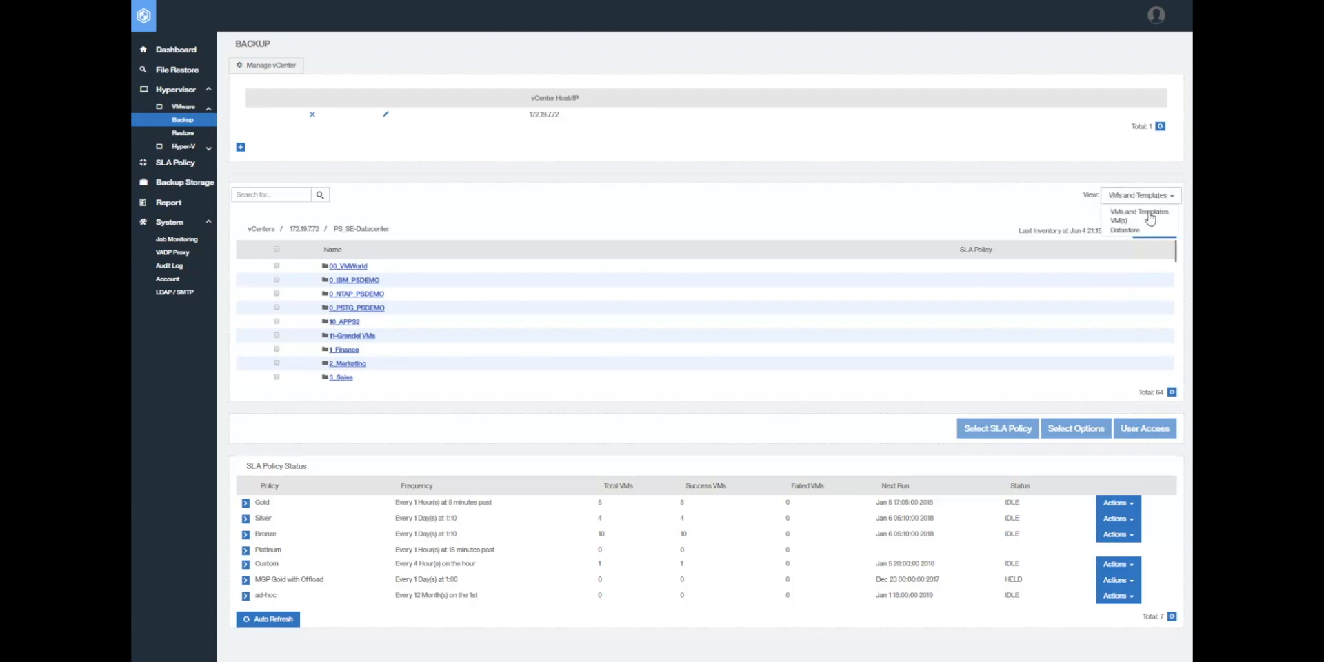
pyautogui.click(1126, 230)
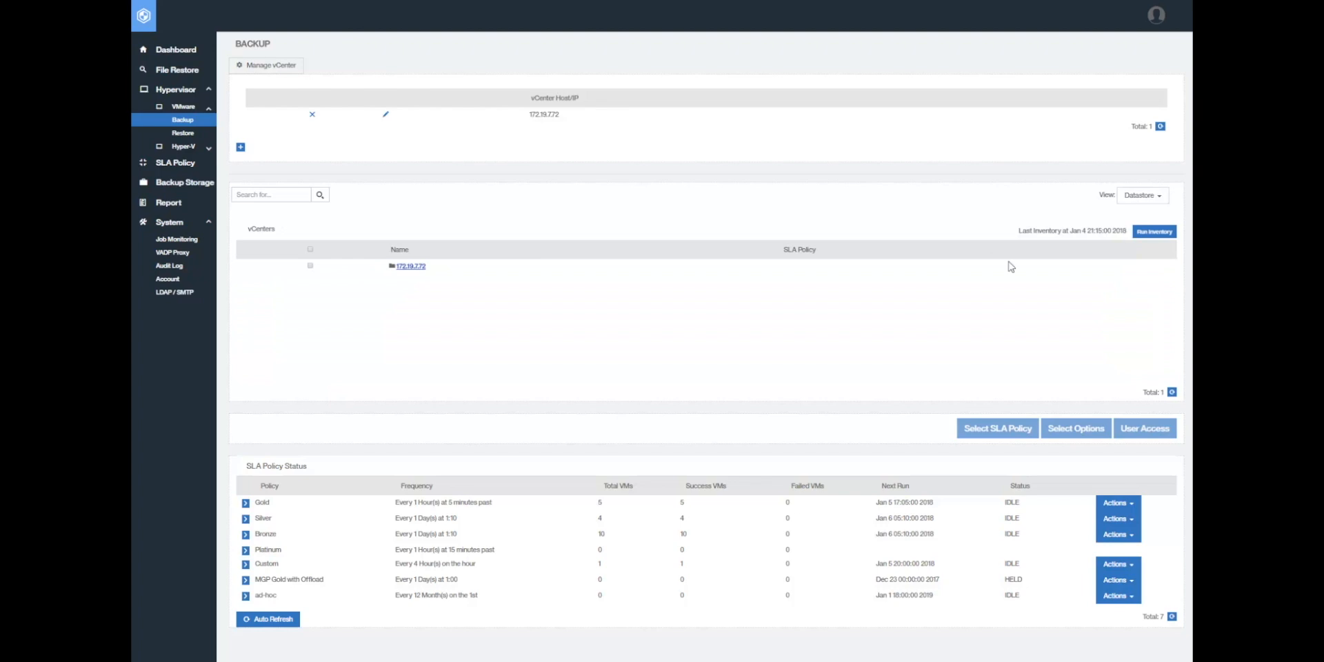
pyautogui.click(420, 267)
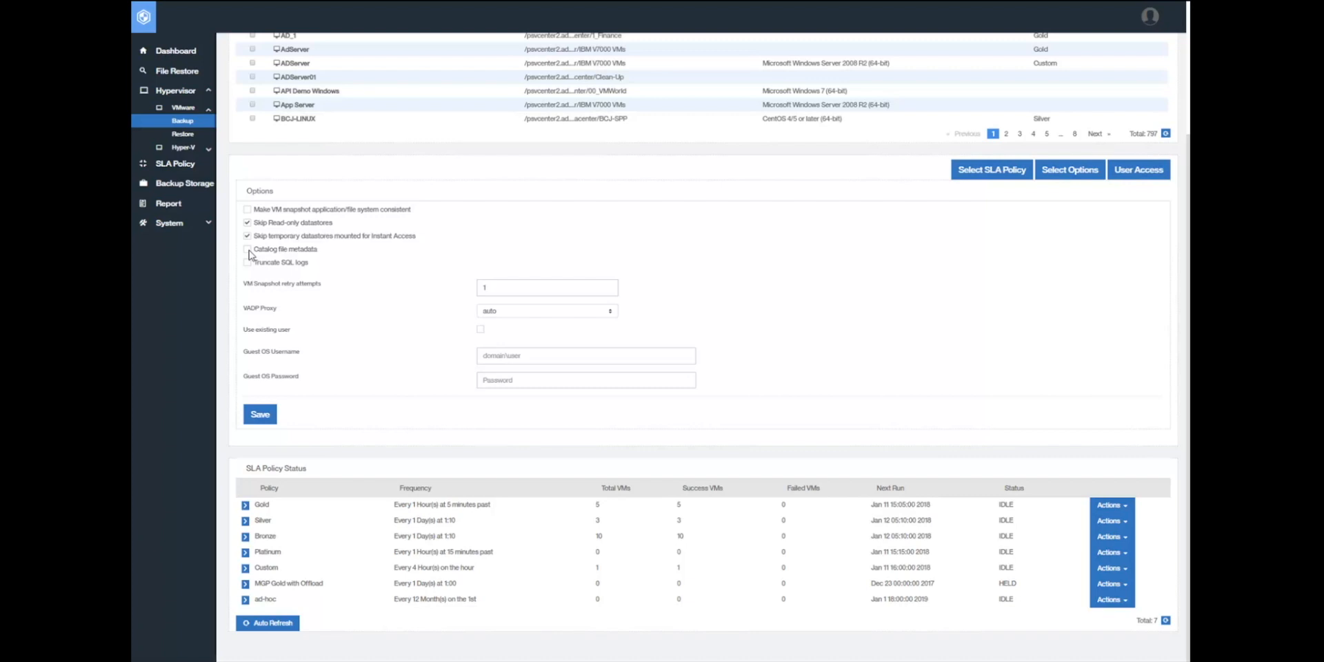
# - Enable file metadata cataloging in the backup options and list the existing users available as guest OS credentials
pyautogui.click(248, 250)
pyautogui.click(482, 332)
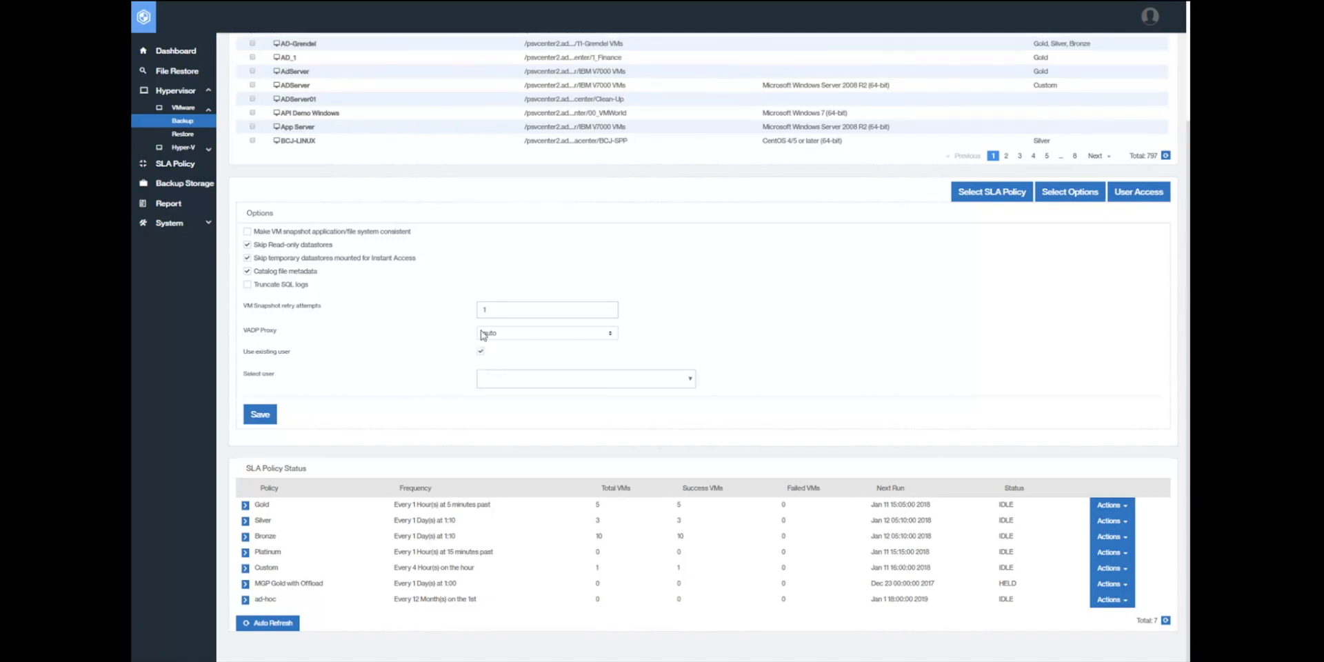
pyautogui.click(493, 383)
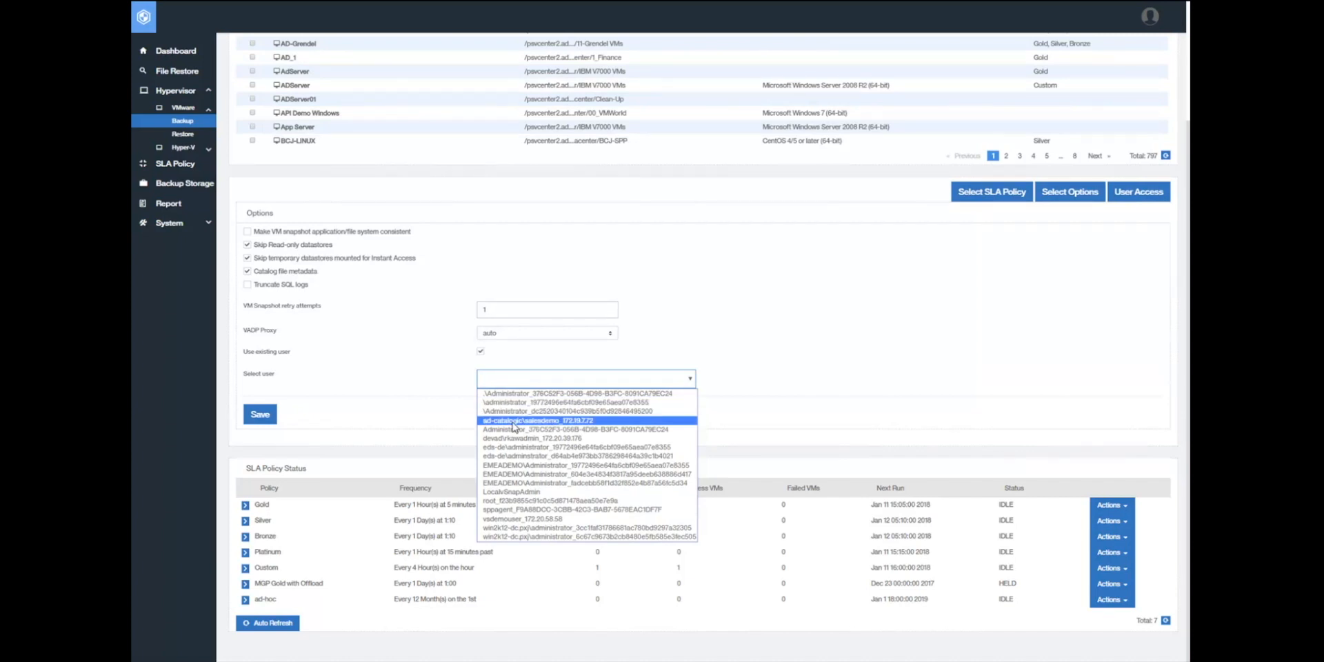
# - Turn off the existing user option and enter the guest OS username and password
pyautogui.click(481, 352)
pyautogui.click(487, 358)
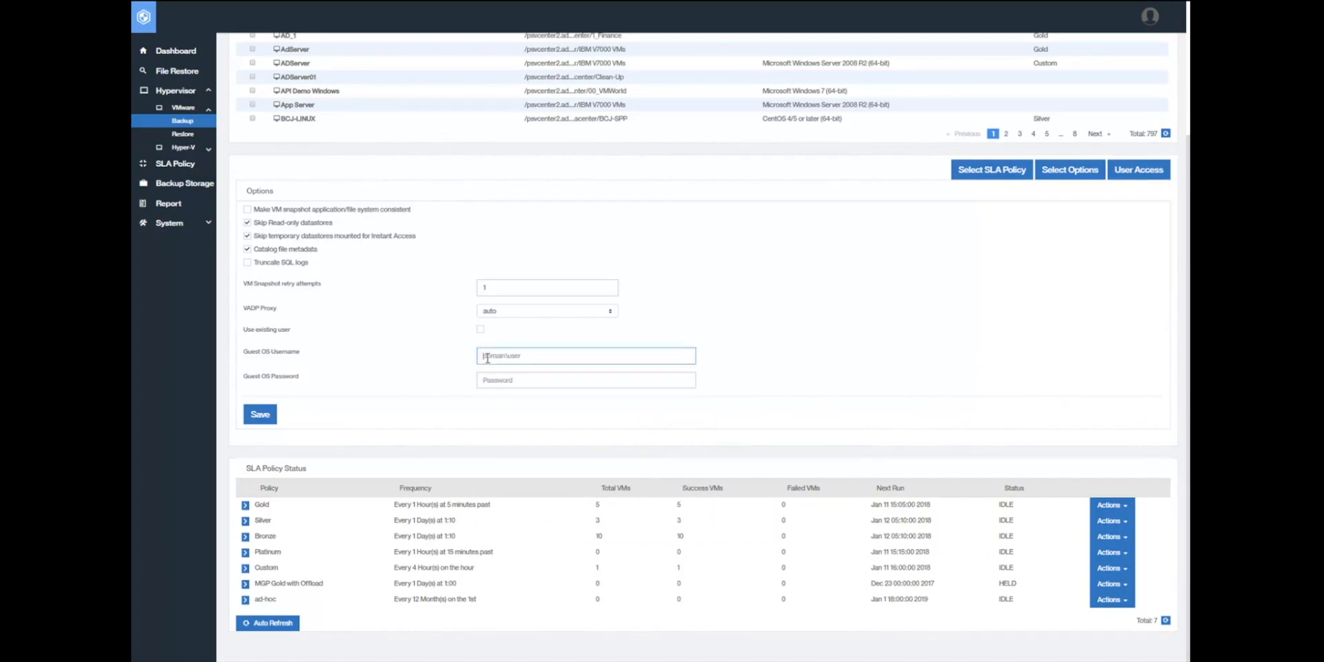
pyautogui.hotkey('ctrl', 'v')
pyautogui.click(508, 380)
pyautogui.write('••')
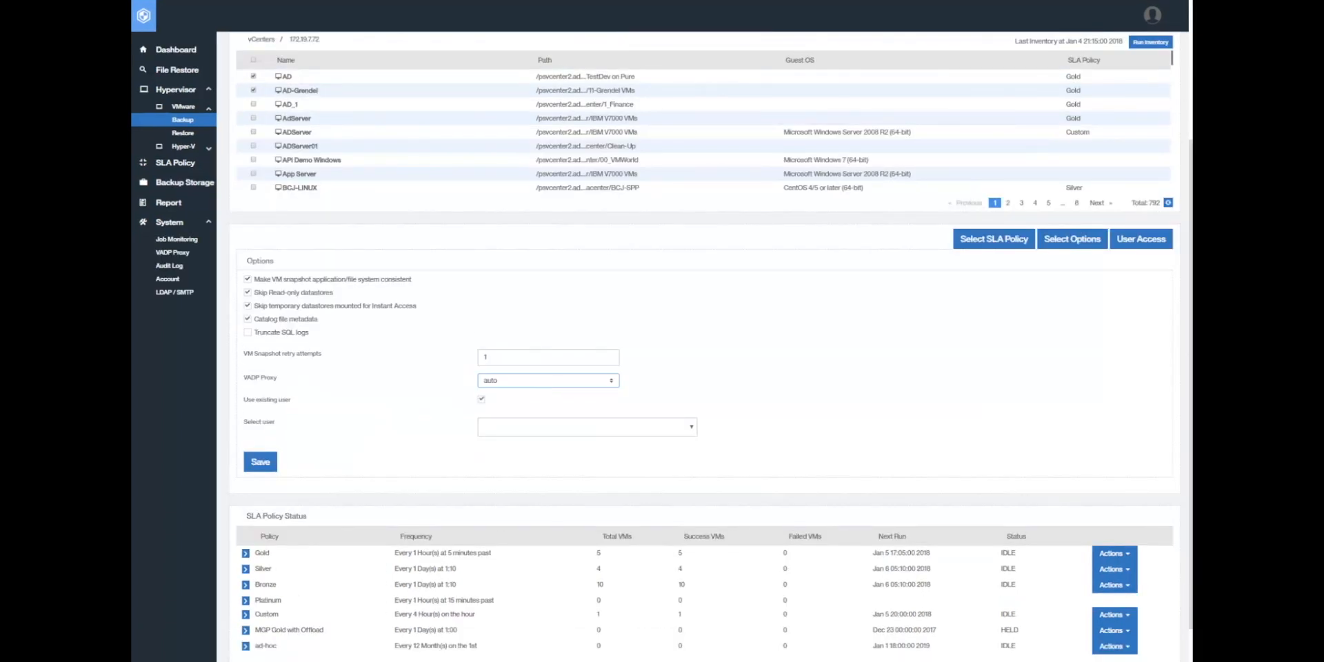
# - Deselect the AD virtual machine in the vCenter's VM list
pyautogui.moveTo(1183, 345); pyautogui.dragTo(1174, 147)
pyautogui.scroll(3, 676, 379)
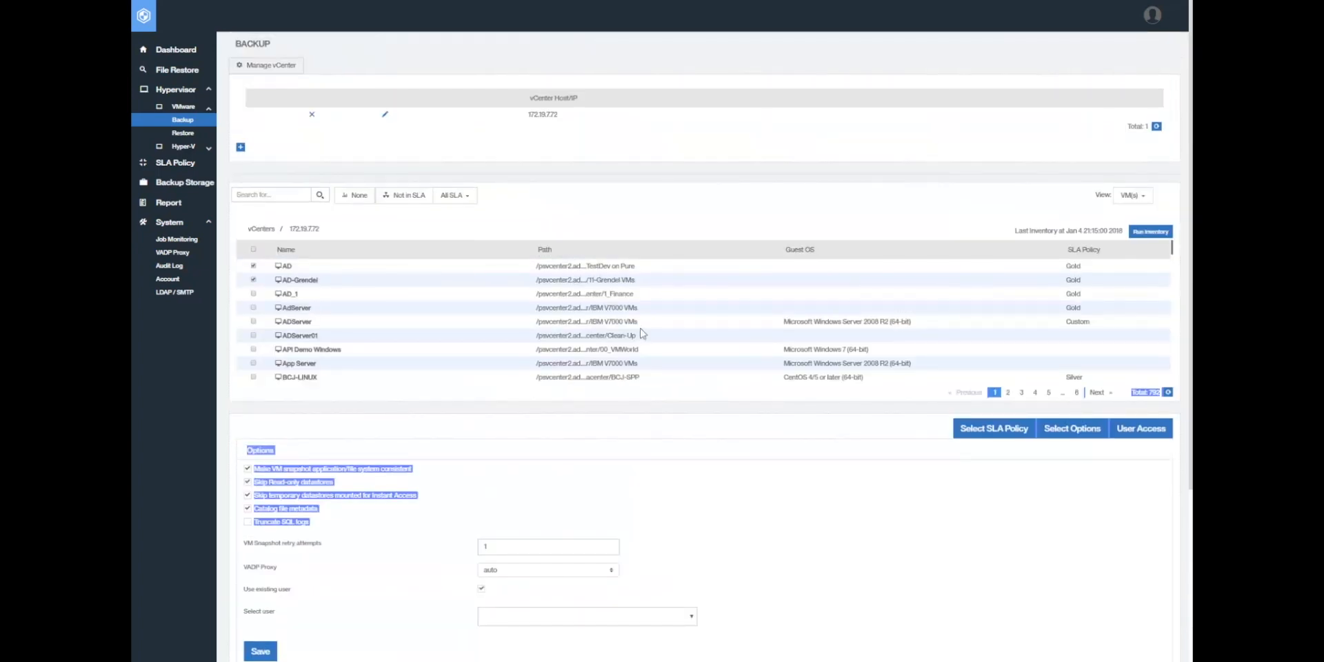
pyautogui.click(254, 266)
# - Search the virtual machine inventory for PXJ
pyautogui.click(260, 195)
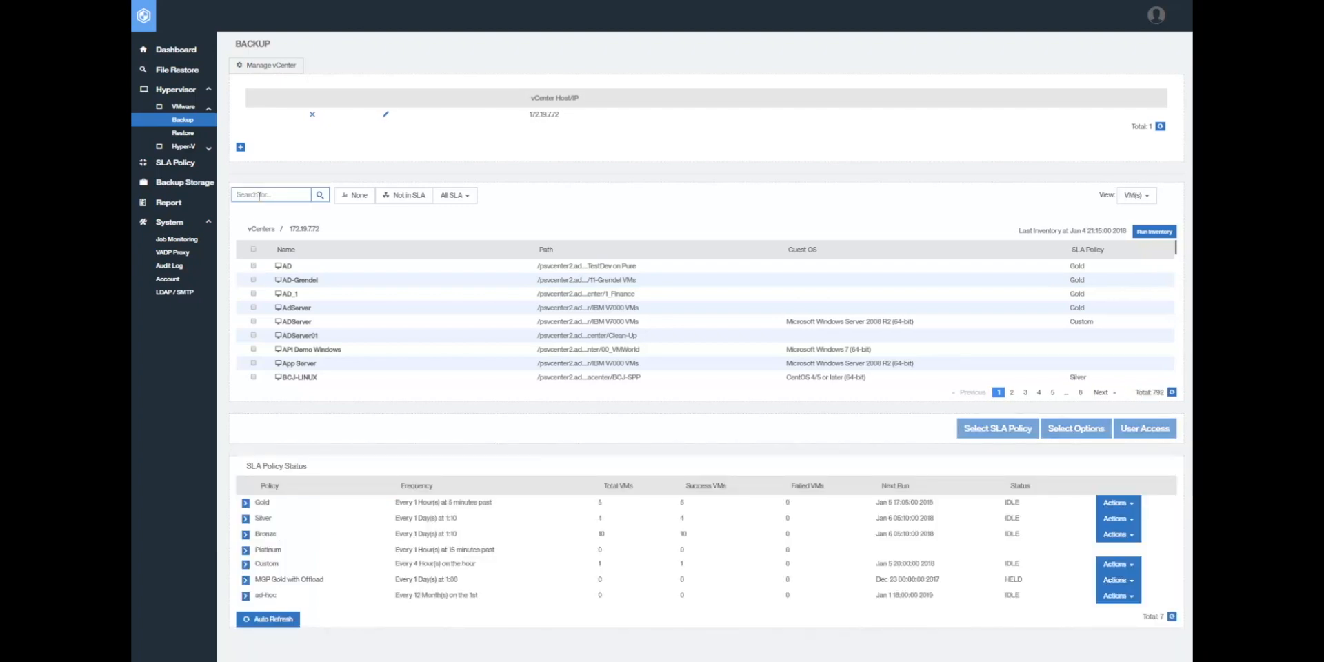
pyautogui.write('PXJ')
pyautogui.press('Return')
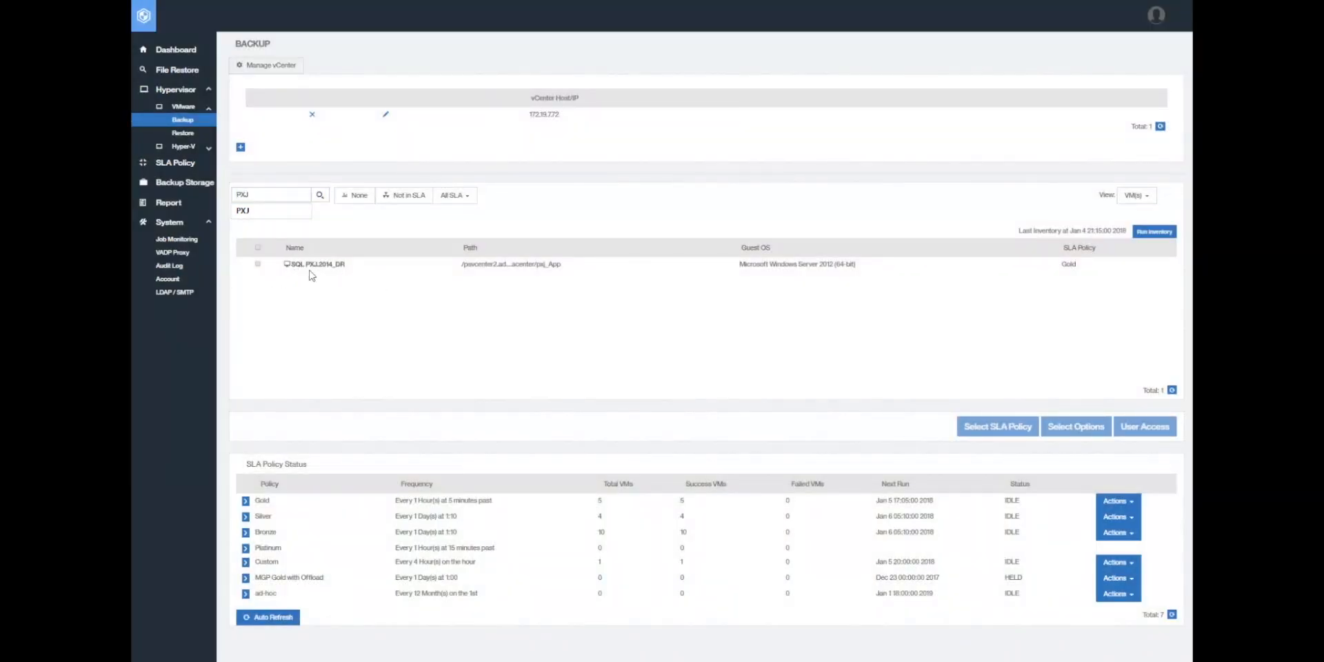
# - Clear the inventory search and filter the list to virtual machines not in an SLA
pyautogui.click(305, 194)
pyautogui.click(319, 197)
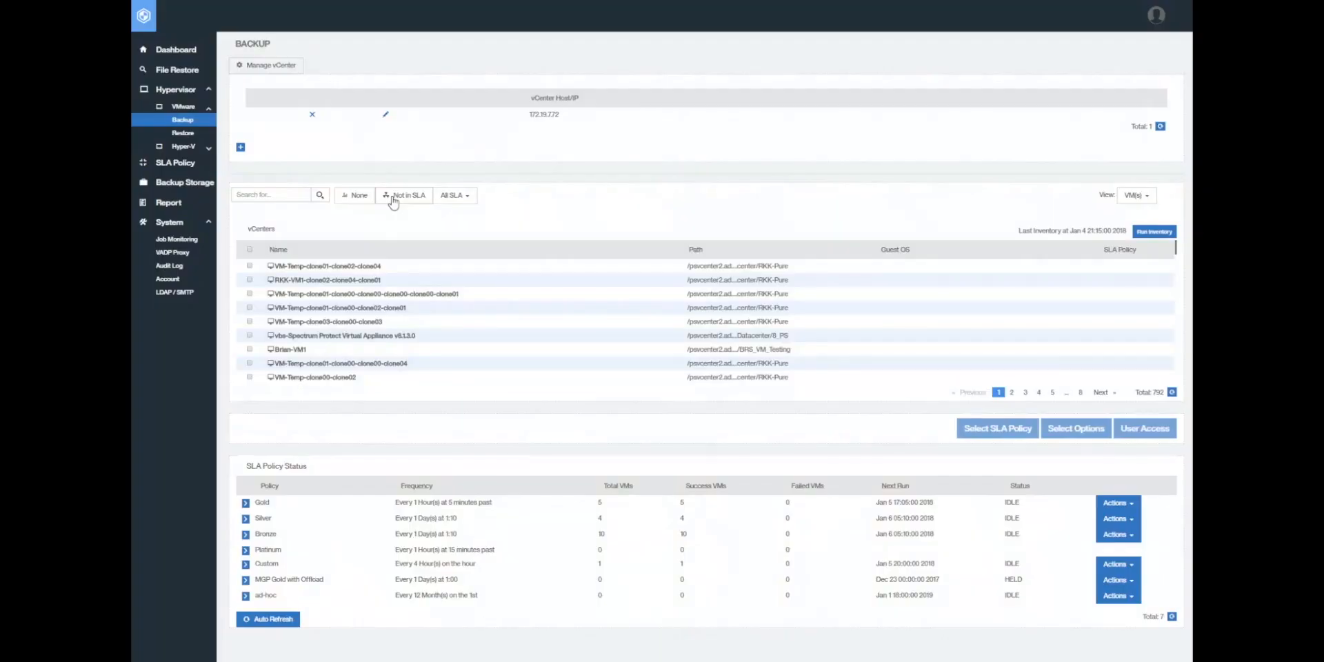
pyautogui.click(394, 199)
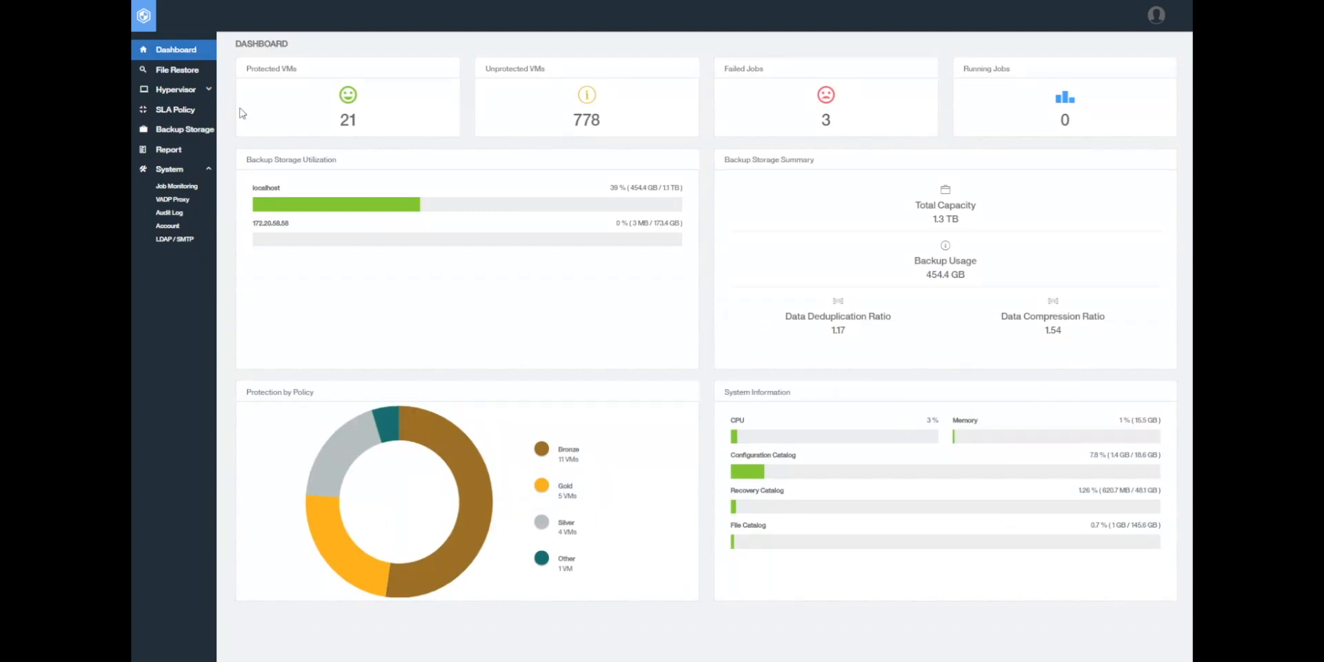
# - Open the backup page for the Hyper-V hypervisor
pyautogui.click(200, 90)
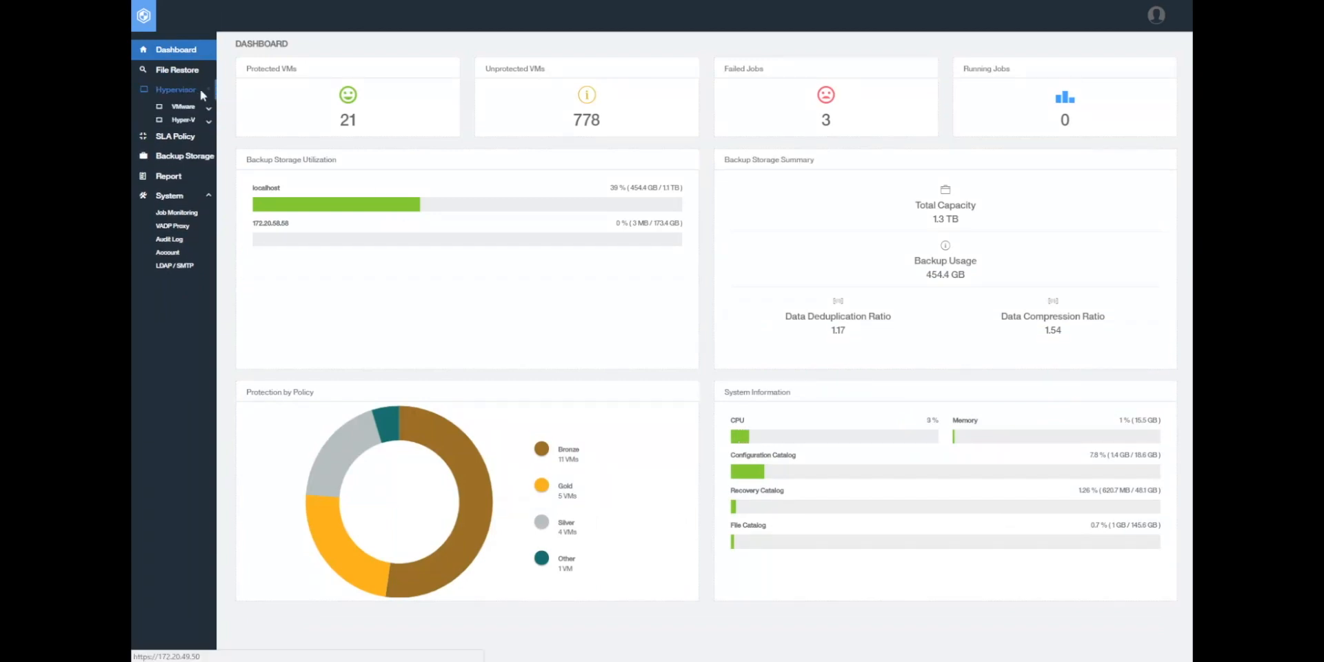
pyautogui.click(207, 122)
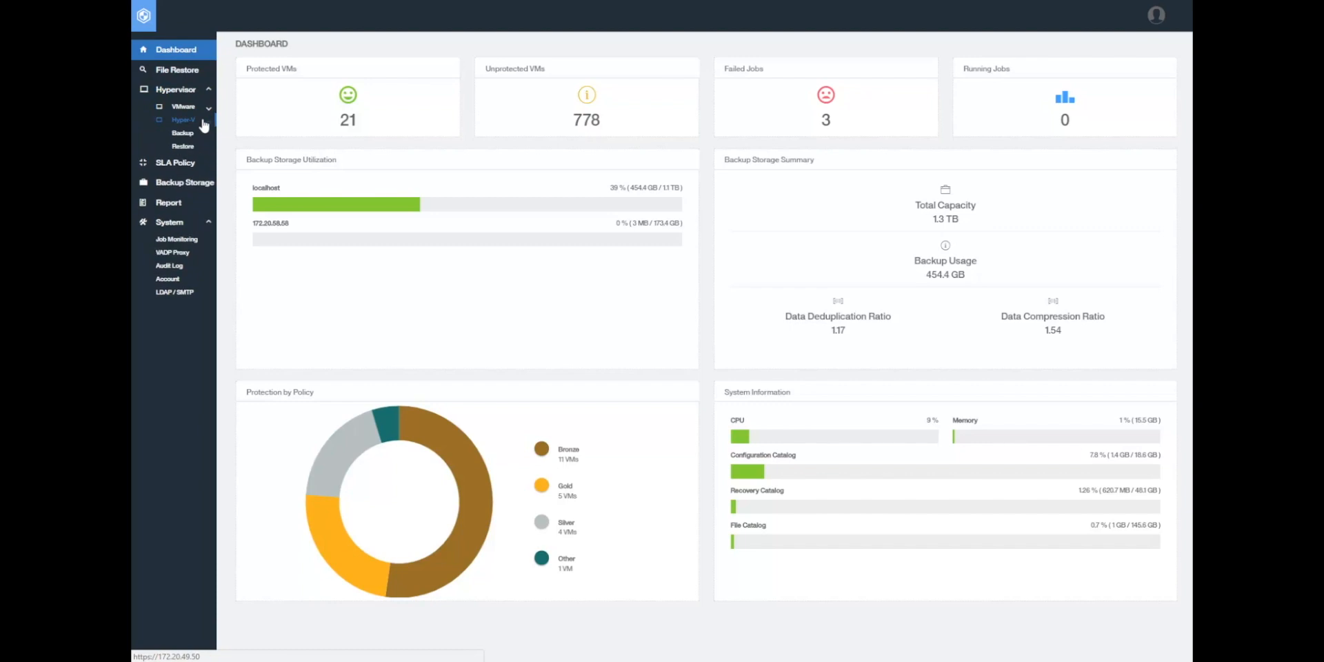
pyautogui.click(191, 136)
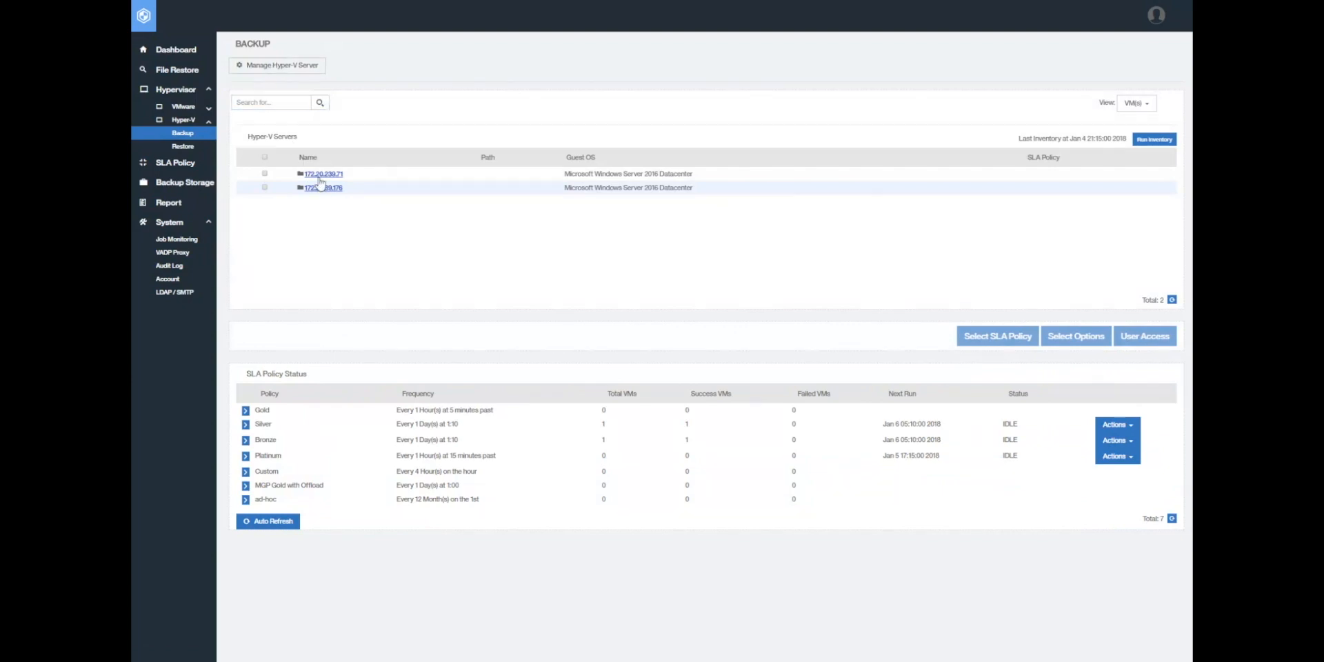
# - Show the blank server properties form for adding a Hyper-V server, and close server management without saving
pyautogui.click(262, 68)
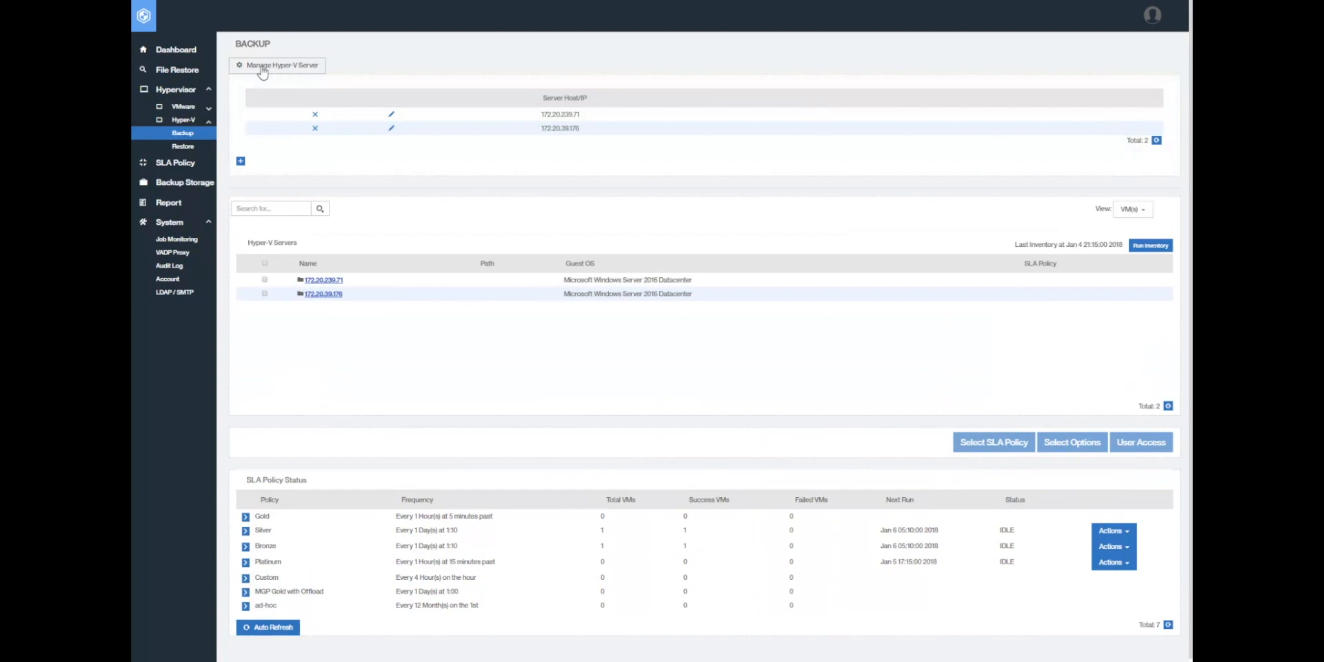
pyautogui.click(241, 161)
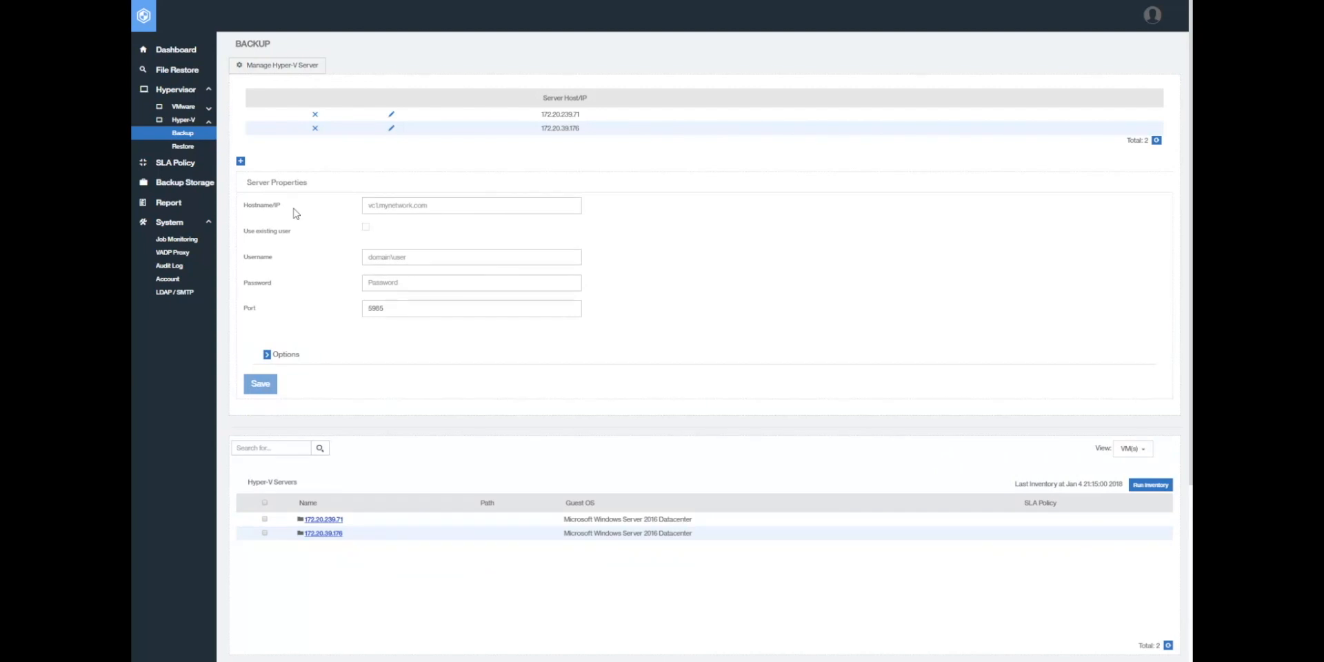
pyautogui.click(262, 69)
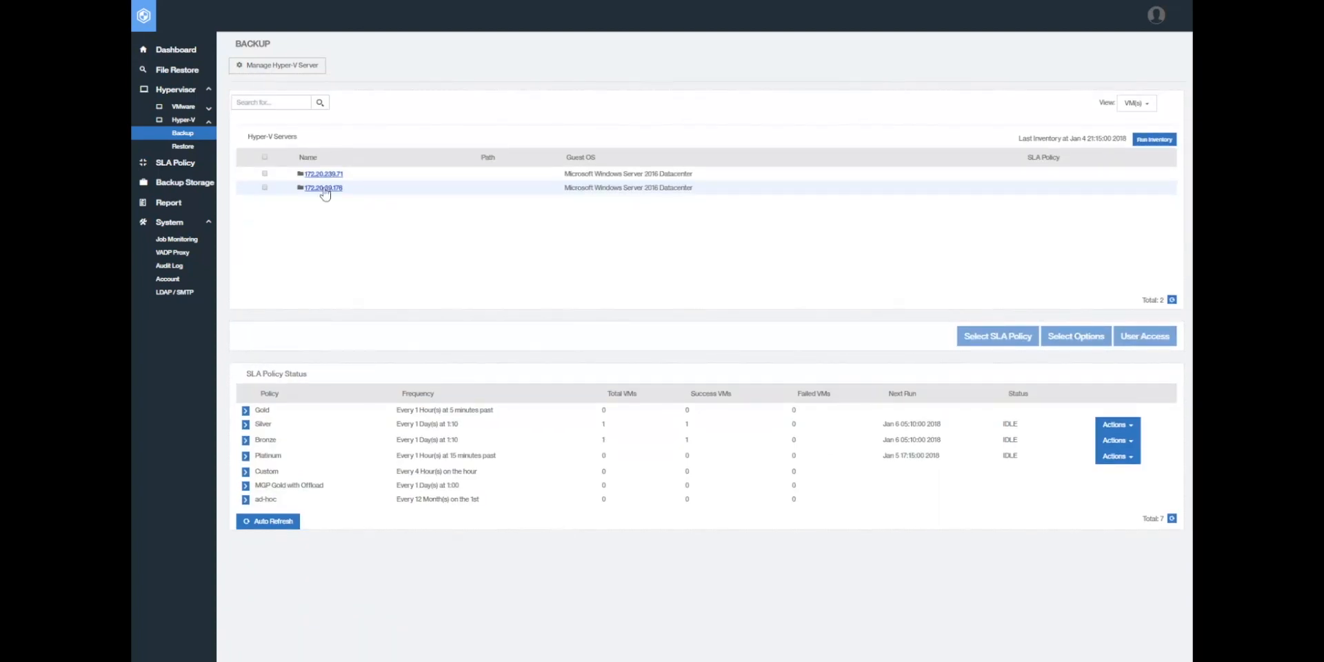
# - Assign the Gold SLA policy to BCJ-VM and PL-VM-Test on Hyper-V server 172.20.39.176 and save
pyautogui.click(324, 190)
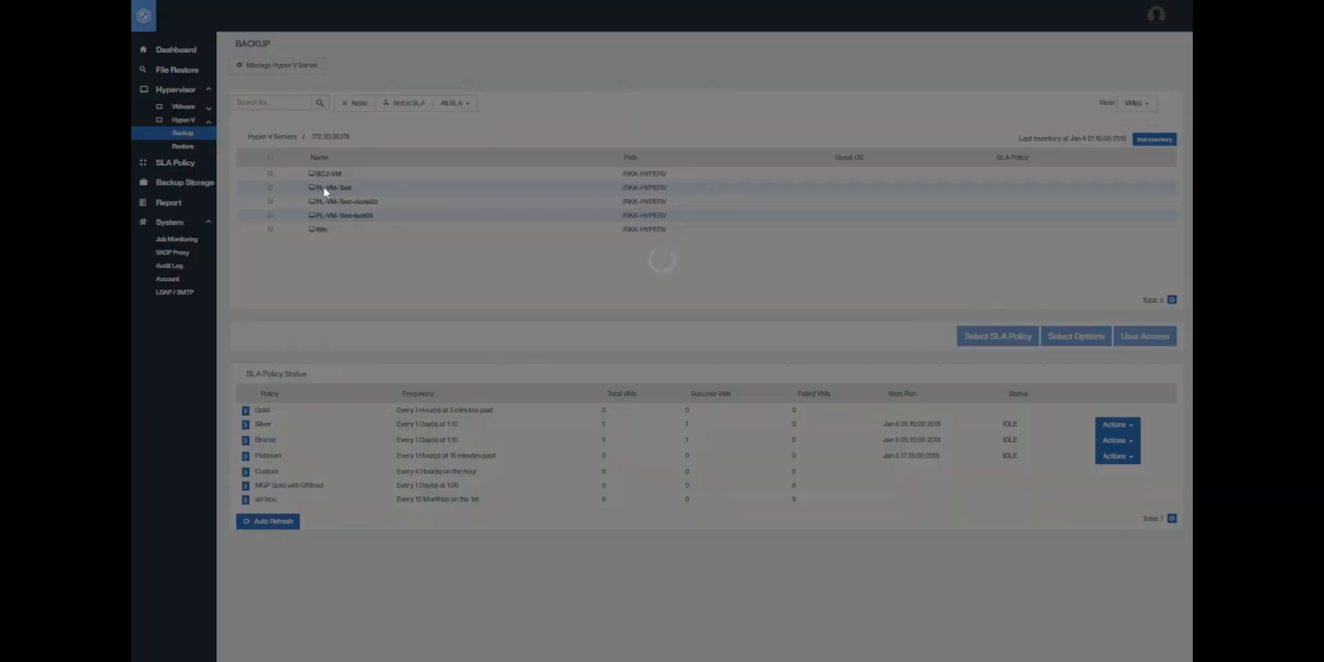
pyautogui.click(270, 174)
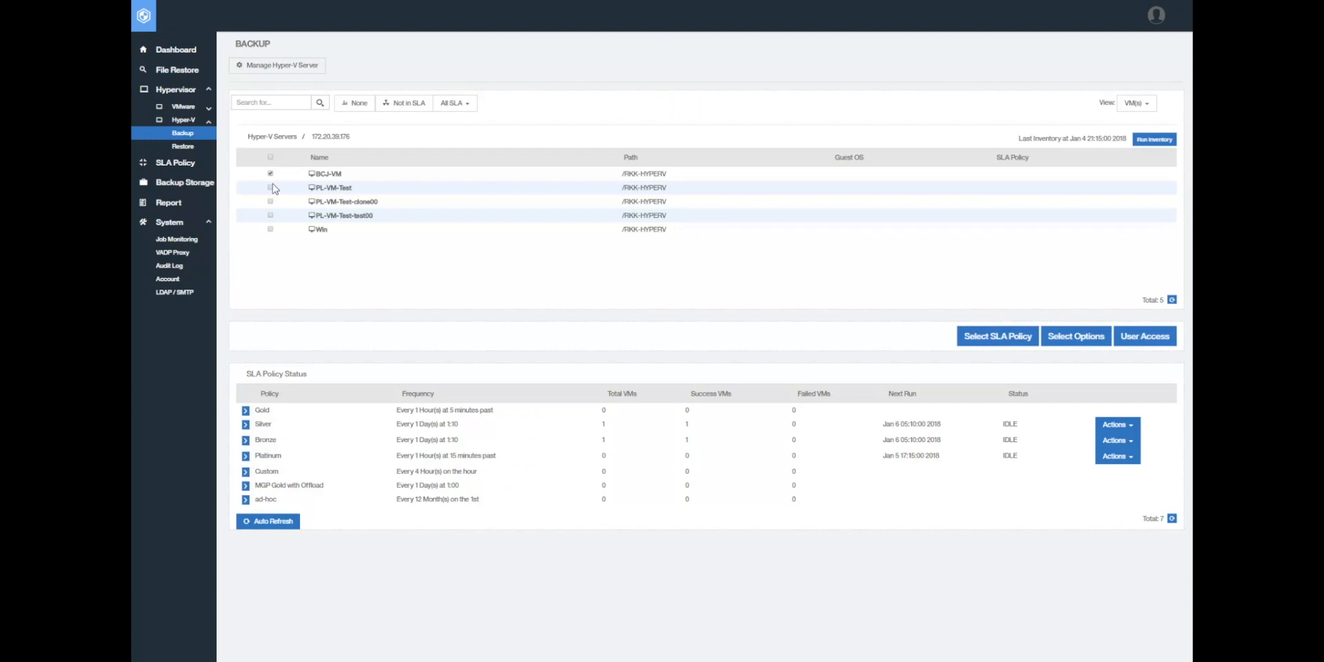
pyautogui.click(270, 187)
pyautogui.click(997, 336)
pyautogui.scroll(-2, 995, 340)
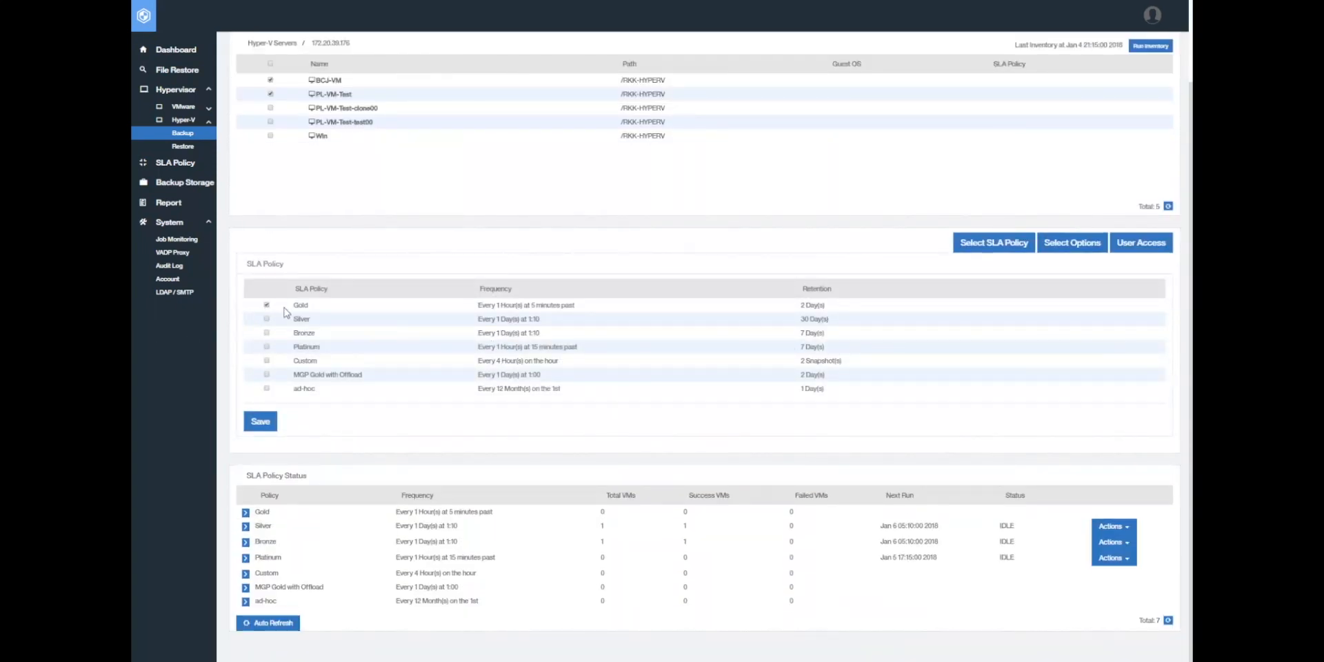
pyautogui.click(260, 422)
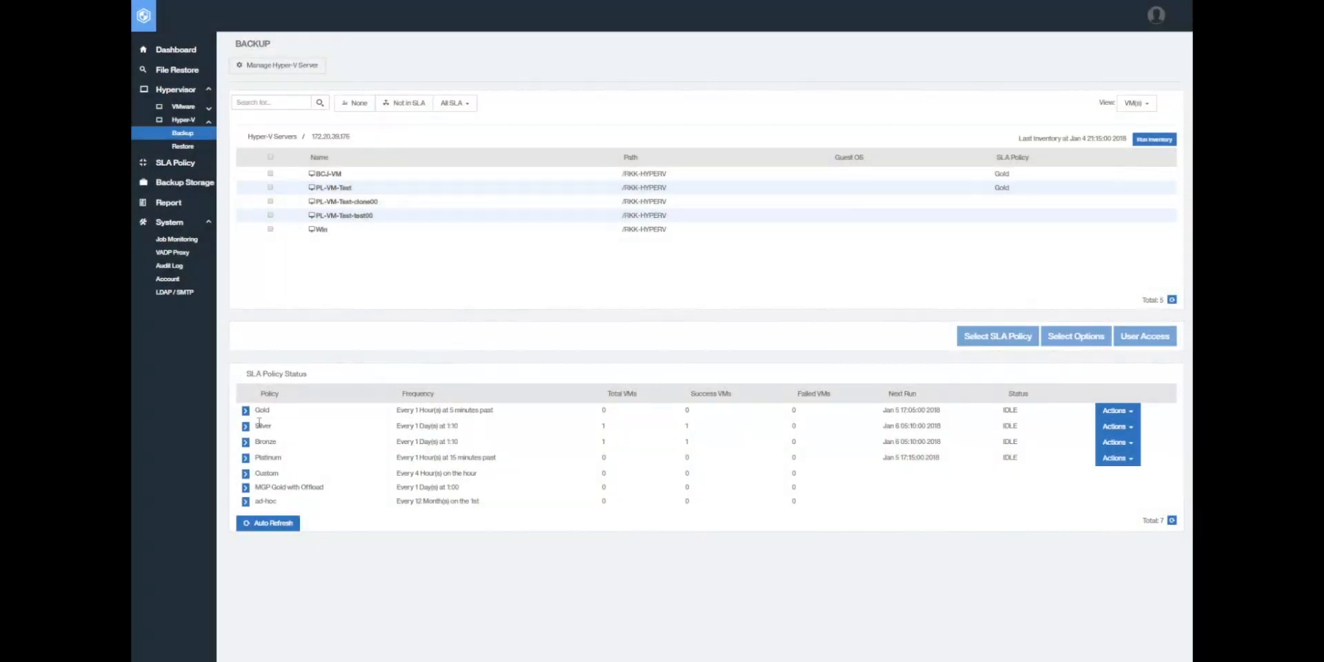
# - Select BCJ-VM and PL-VM-Test again and open their backup options
pyautogui.click(270, 187)
pyautogui.click(271, 173)
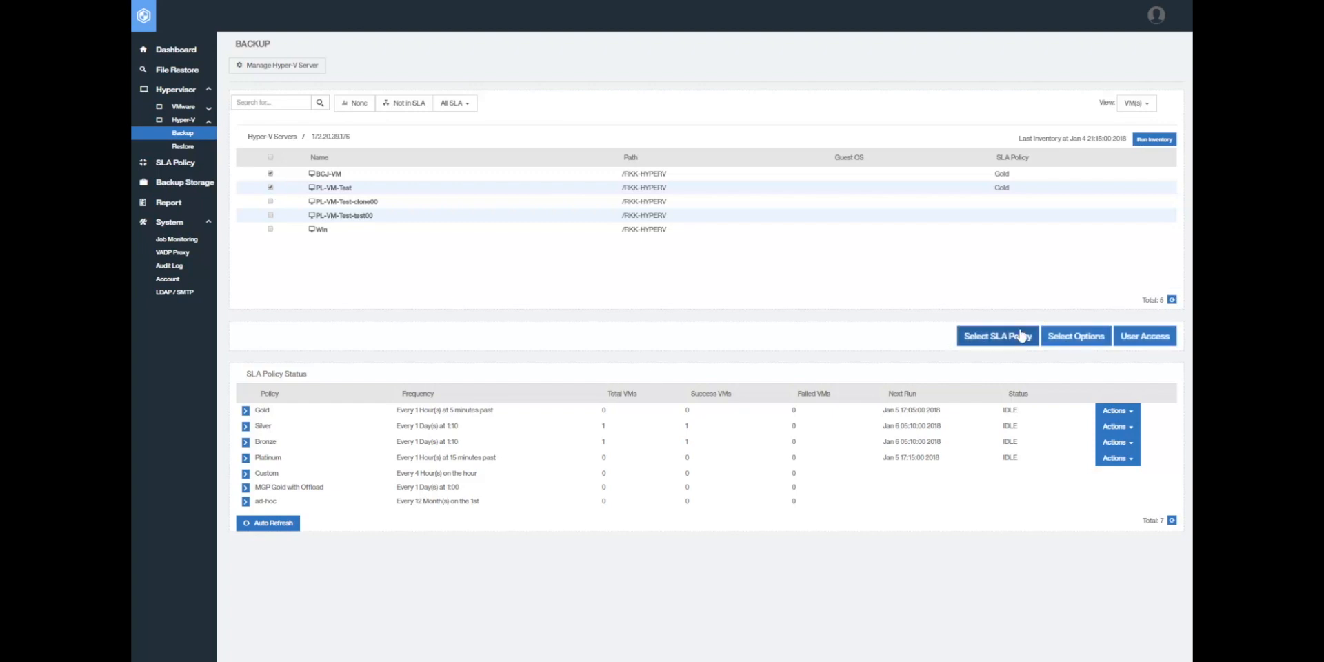
pyautogui.click(1080, 335)
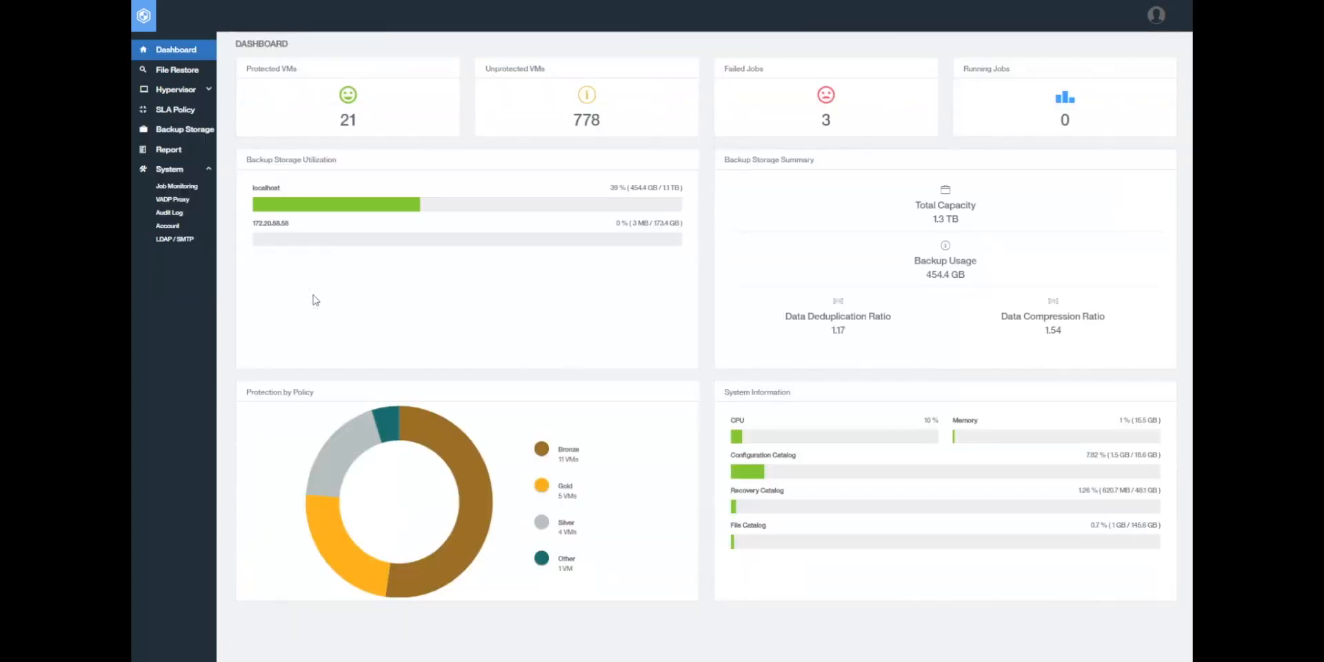
# - Open the VMware backup page and expand the Gold policy's job run history in the SLA policy status
pyautogui.click(206, 90)
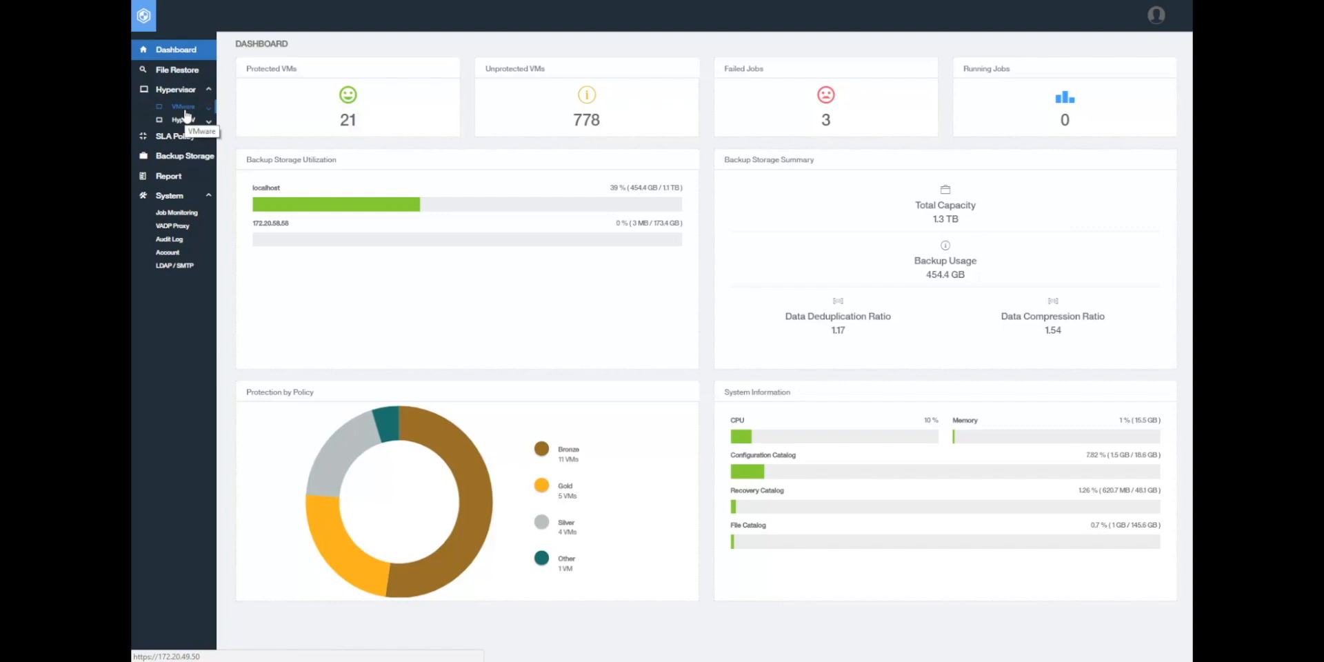
pyautogui.click(185, 108)
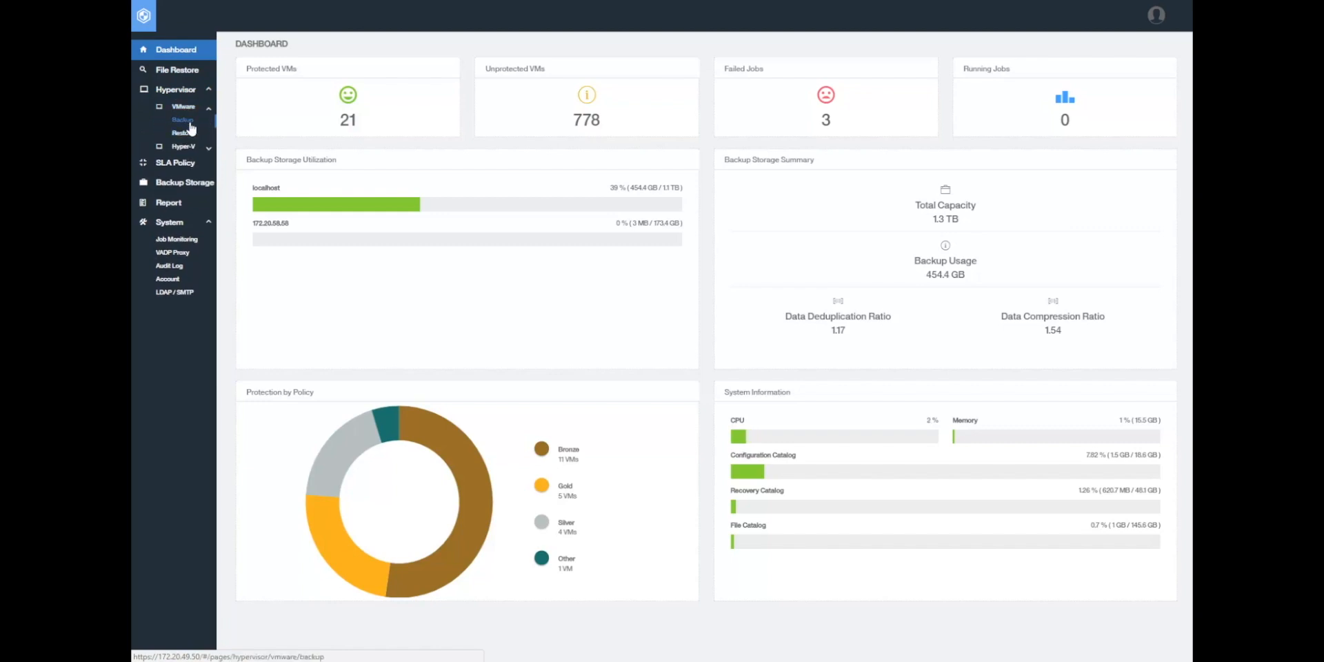
pyautogui.click(185, 120)
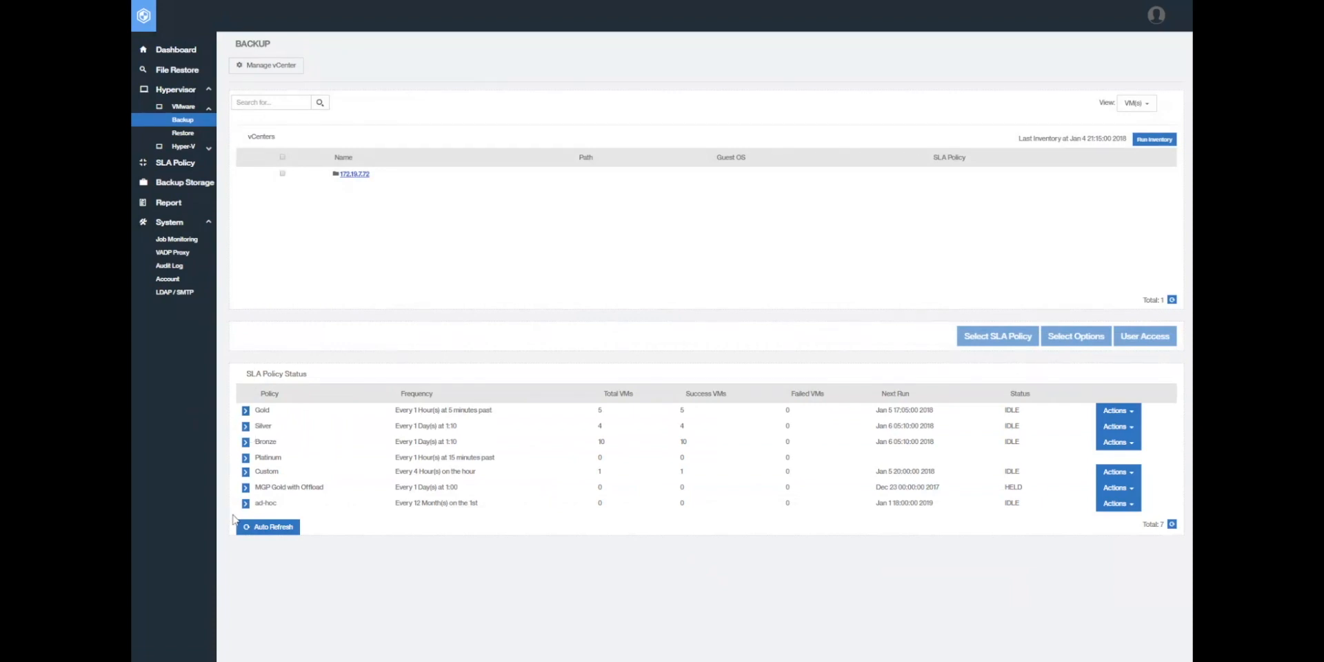
pyautogui.click(245, 411)
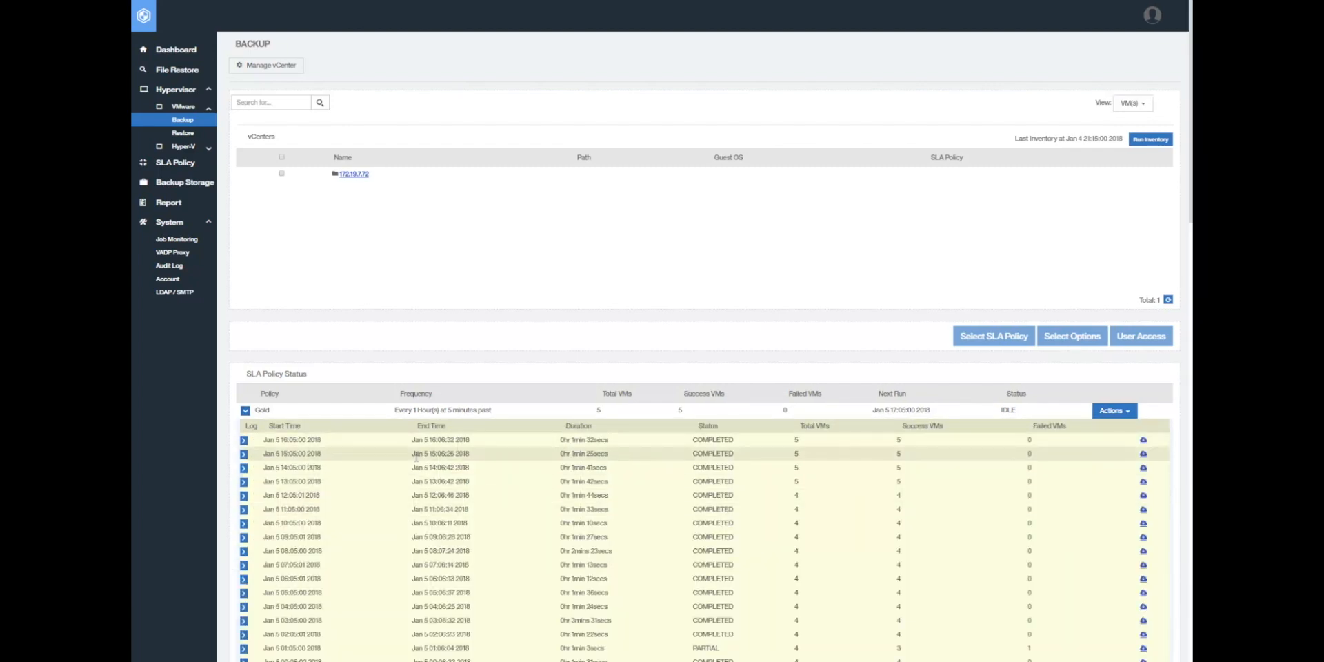